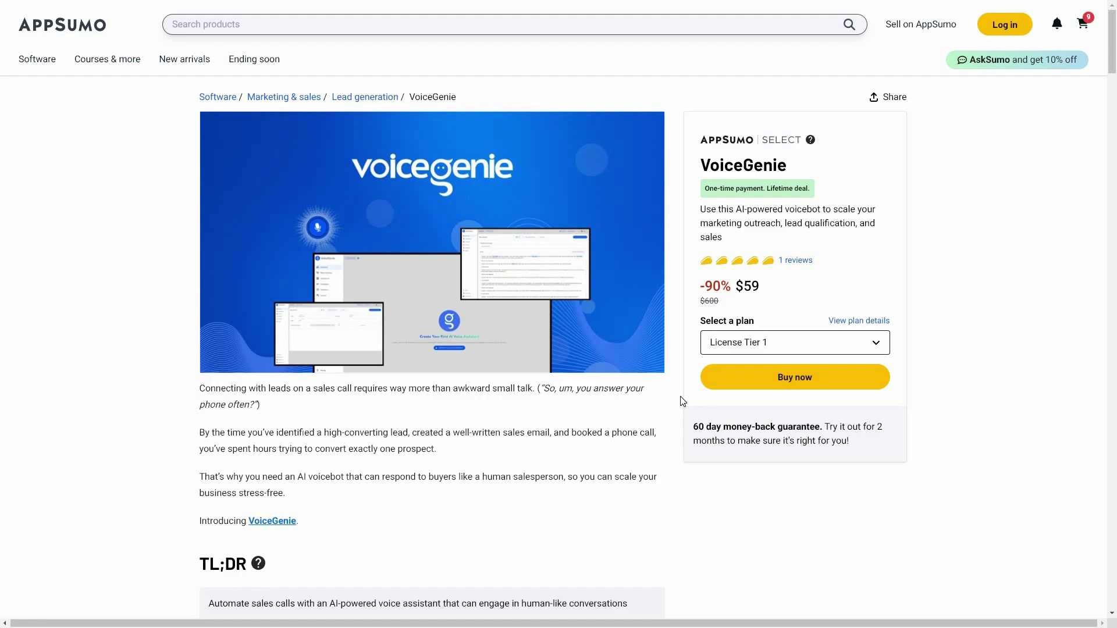
Step: Scroll the AppSumo VoiceGenie deal page down to Plans & features and the License Tier price cards
scroll(498, 466, "down", 3)
scroll(343, 51, "down", 1)
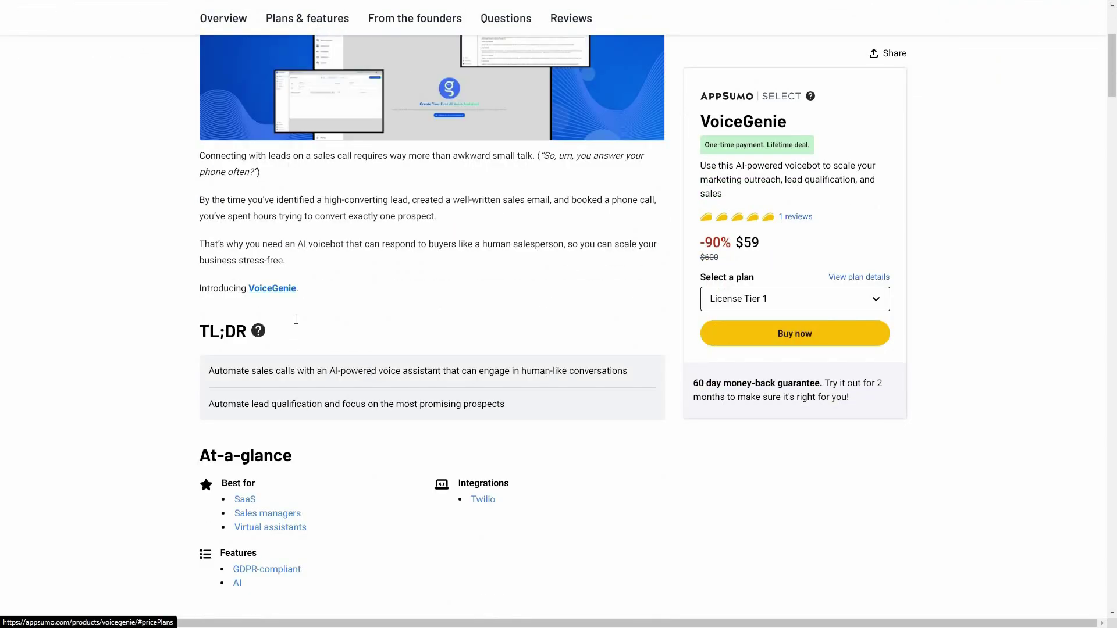
scroll(372, 371, "down", 8)
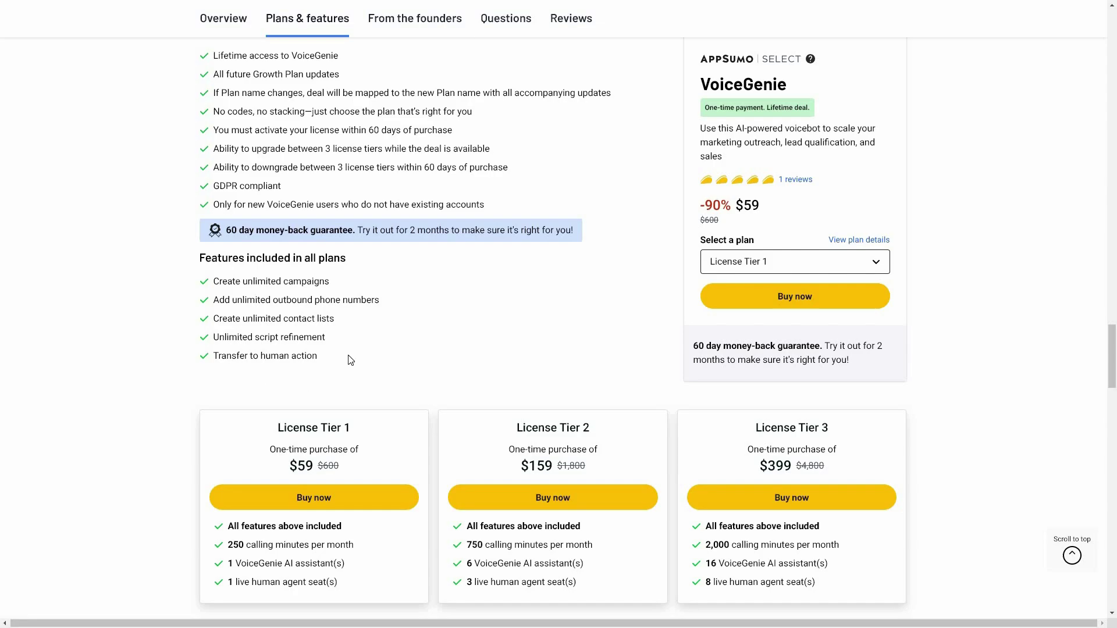
Step: Scroll through the three License Tier price cards on the AppSumo deal page
scroll(690, 543, "down", 2)
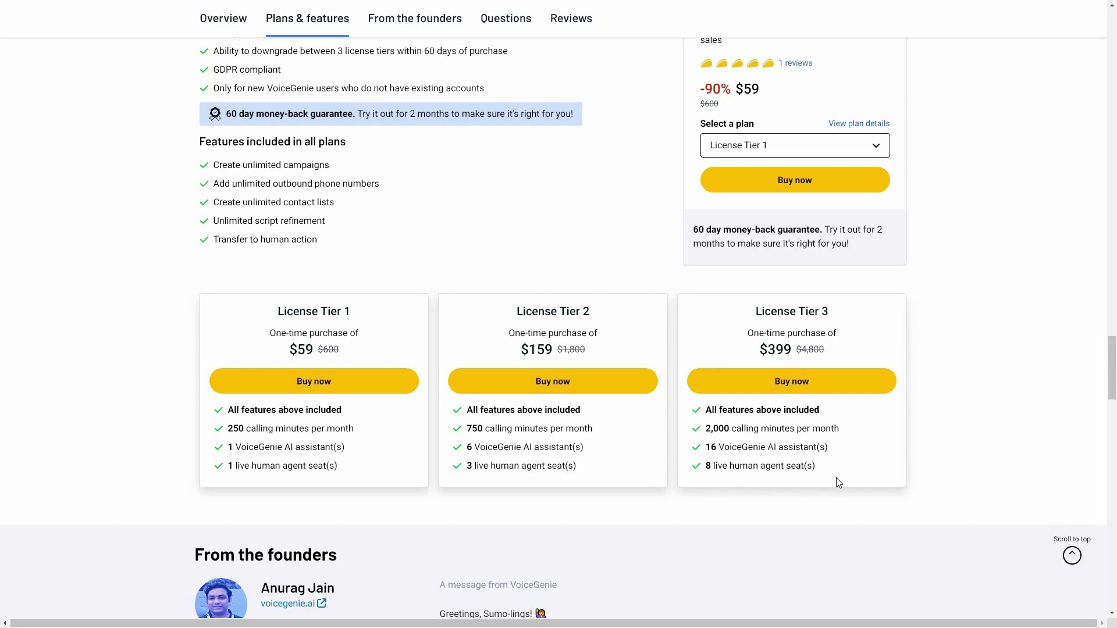
scroll(626, 249, "up", 3)
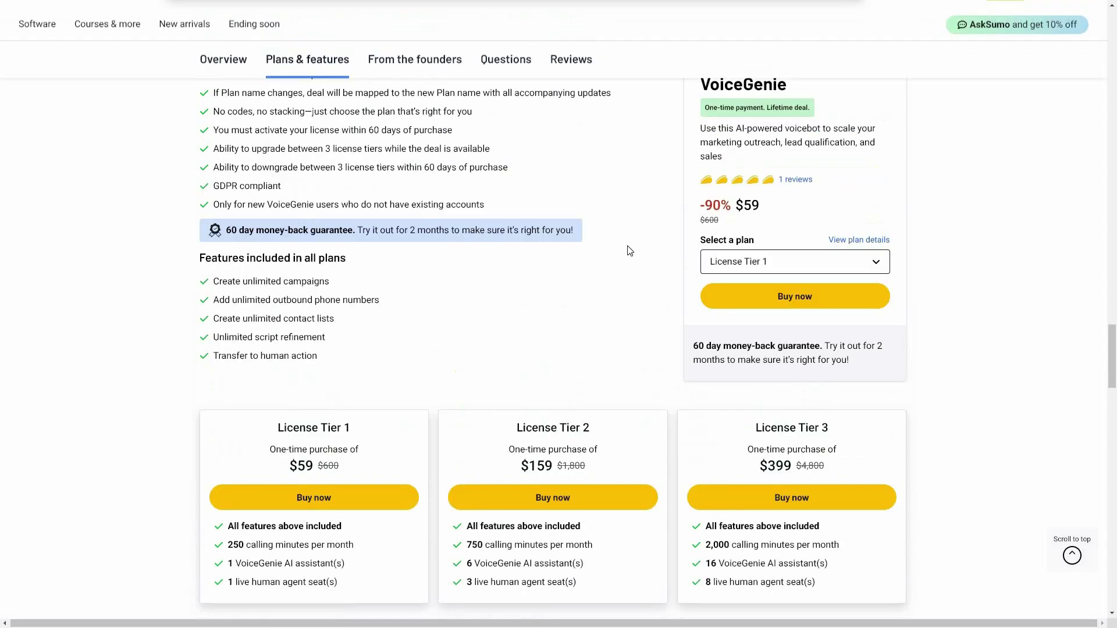
scroll(645, 334, "down", 1)
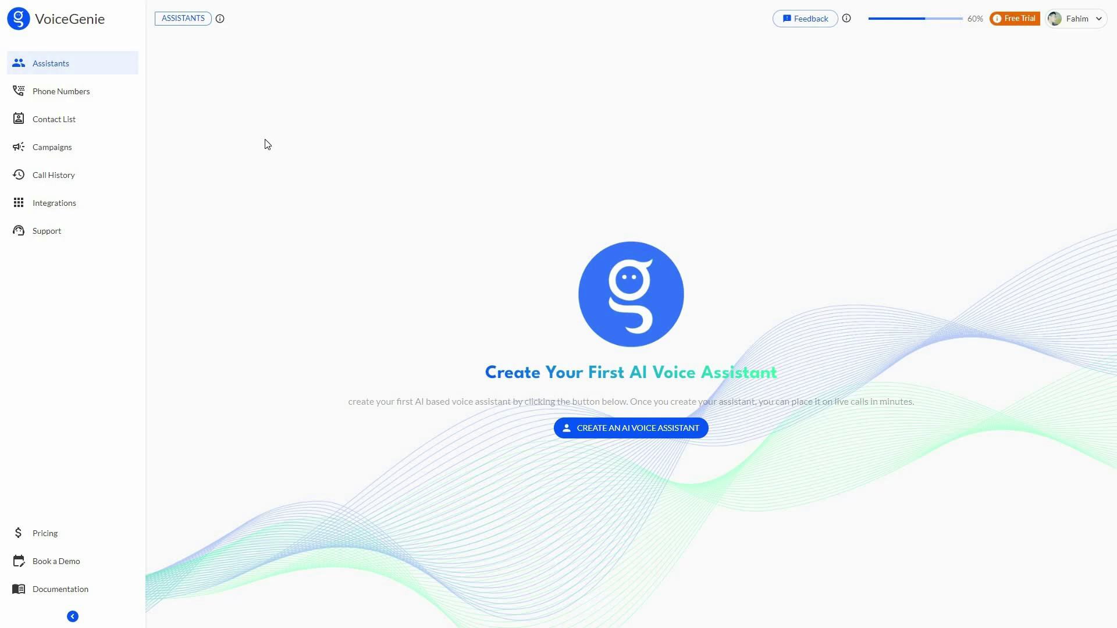
Step: Create 'SLD Assistant' for company ePhone with the goal 'promote my newly launched Phone'
left_click(649, 431)
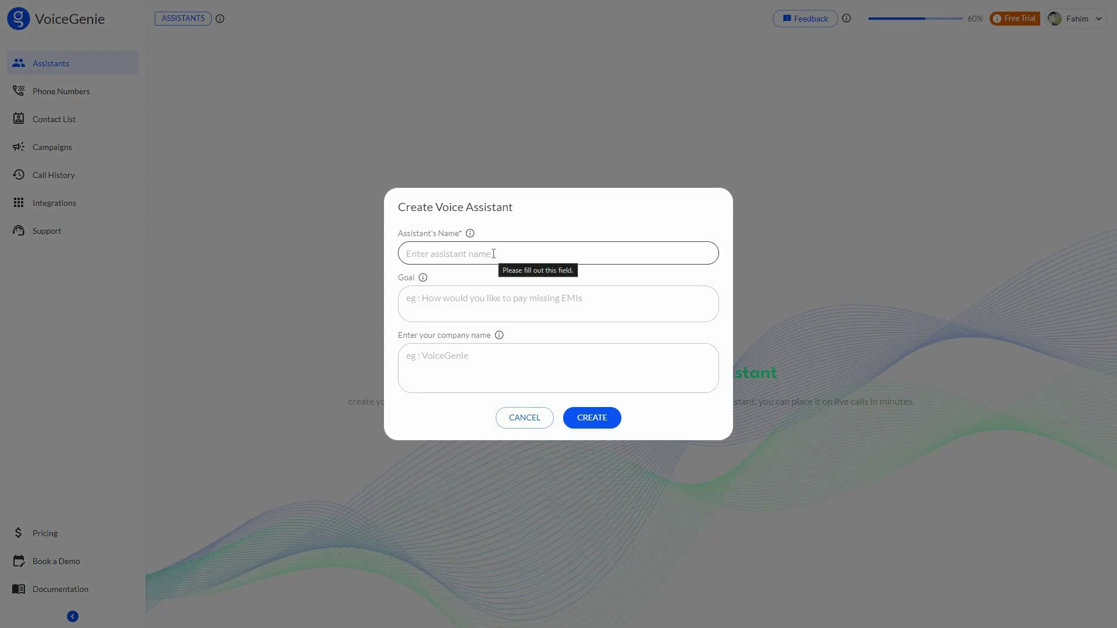
left_click(493, 254)
type("SLD Assistant")
left_click(504, 306)
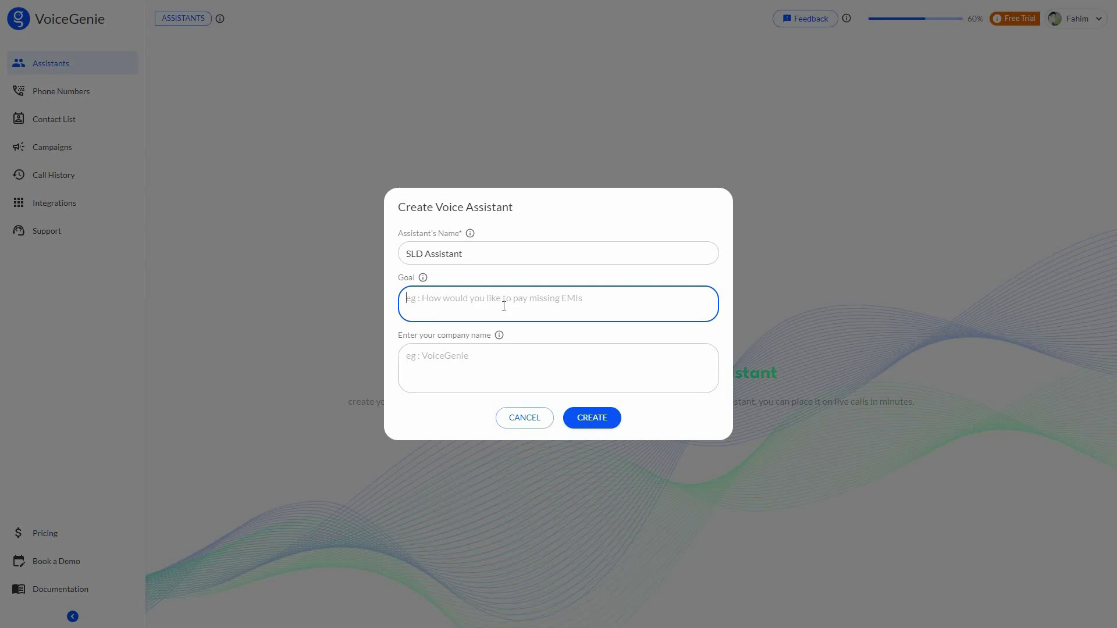
type("promote my newly launched Phone")
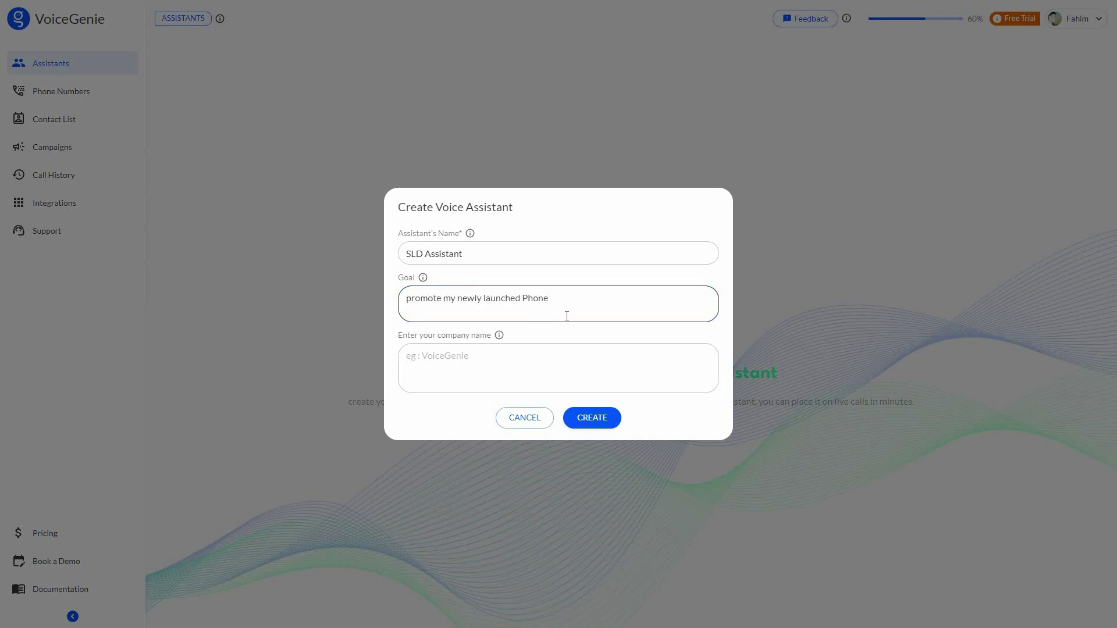
left_click(493, 360)
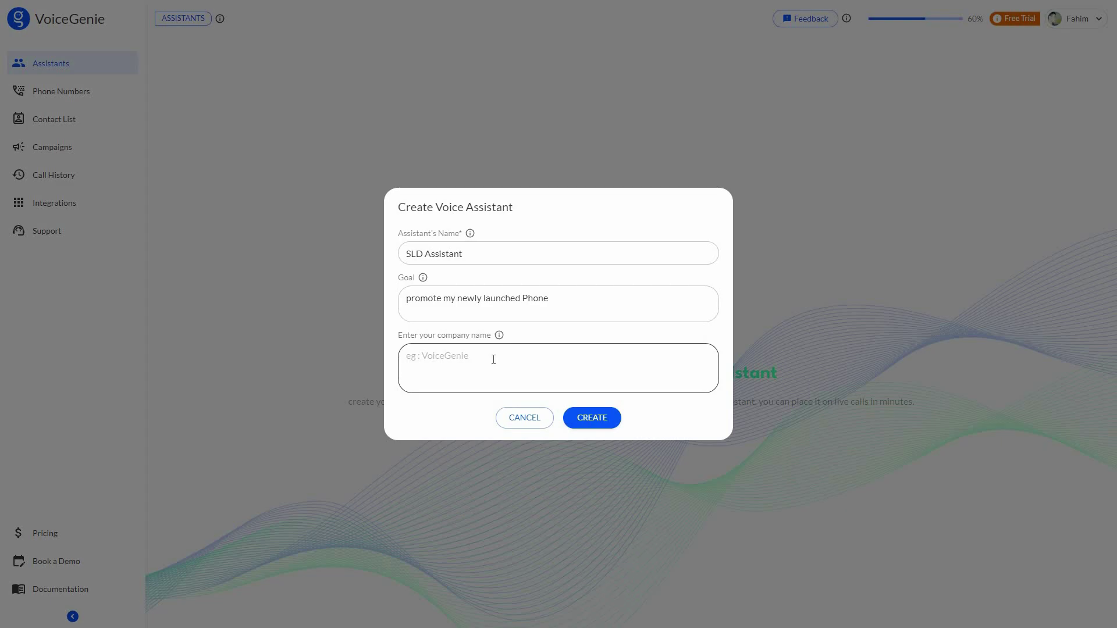
type("ePhone")
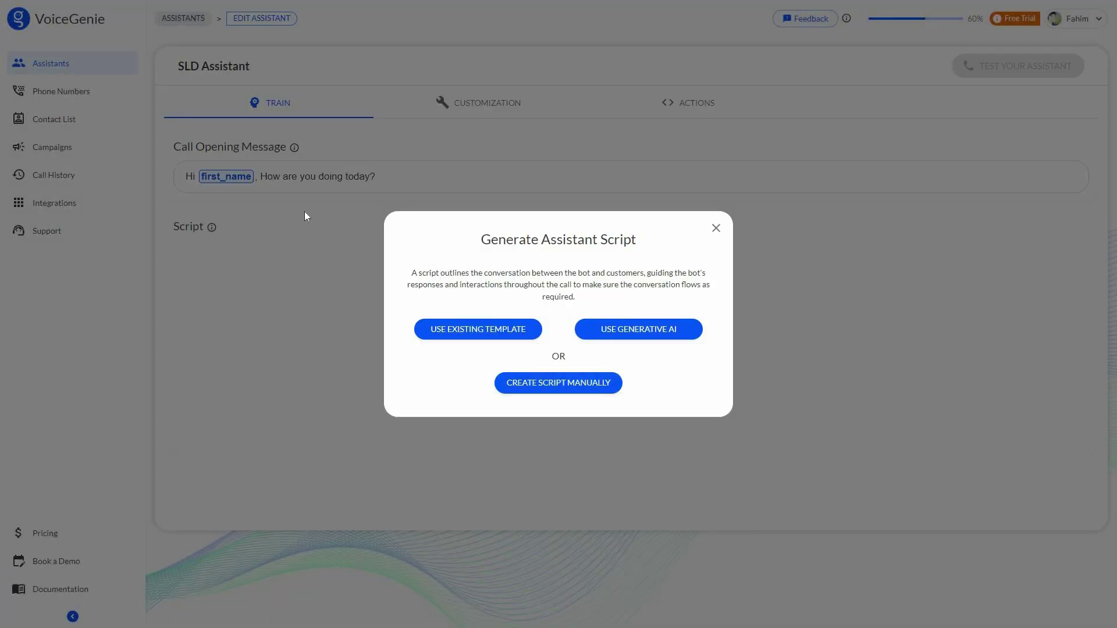
Step: Replace 'How are you doing today?' with 'How is your day going?' in the call opening message
left_click(305, 217)
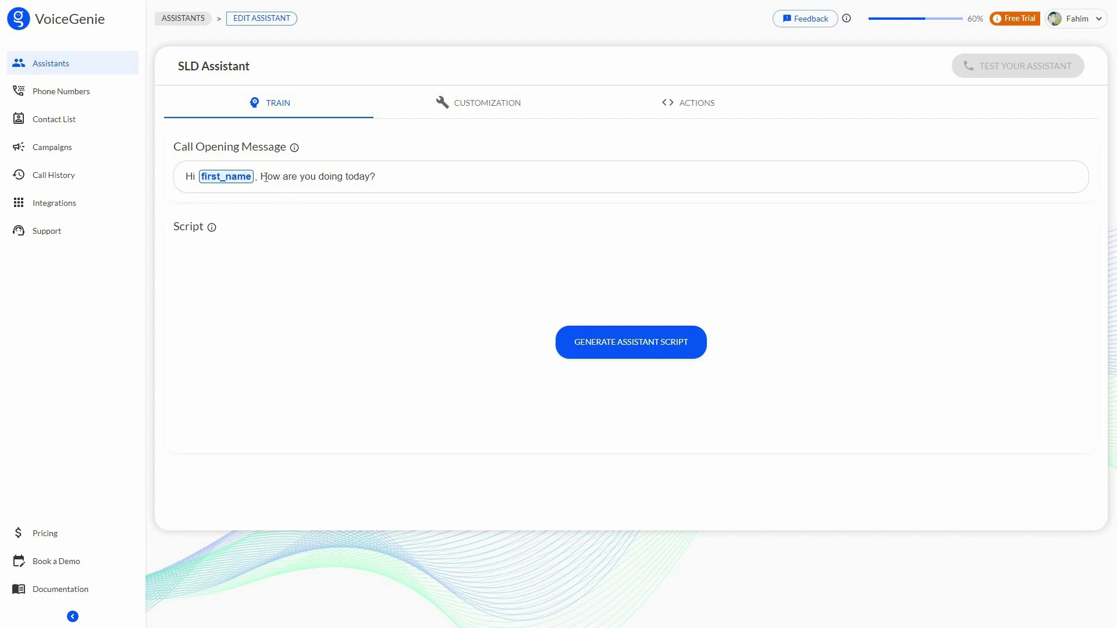
left_click_drag(260, 177, 388, 181)
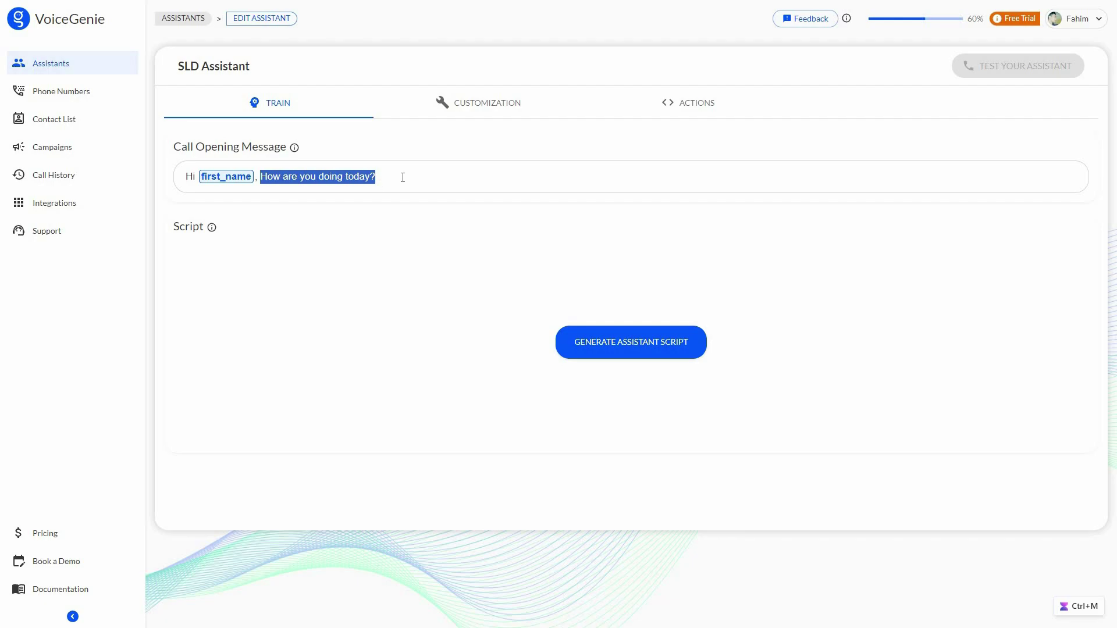
left_click(402, 176)
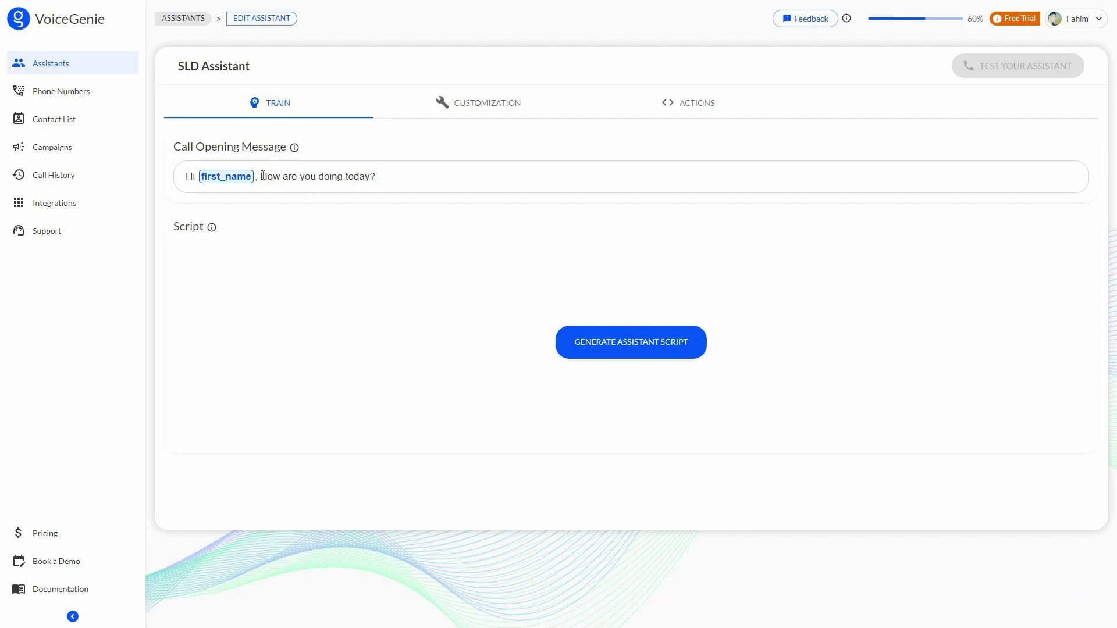
left_click(499, 174, "shift")
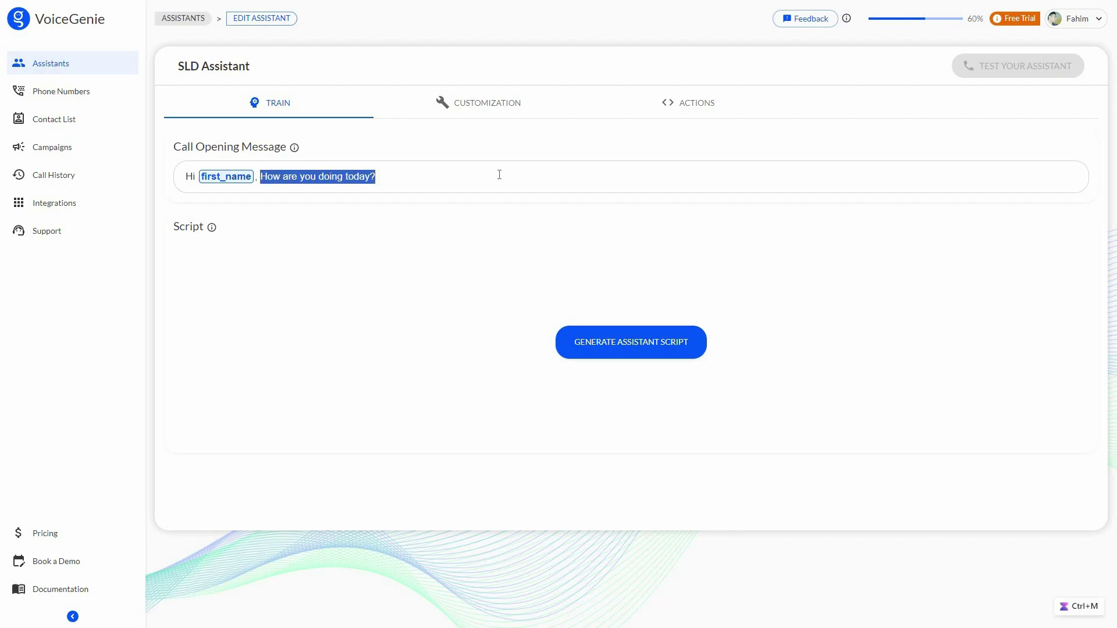
type("How is your day going?")
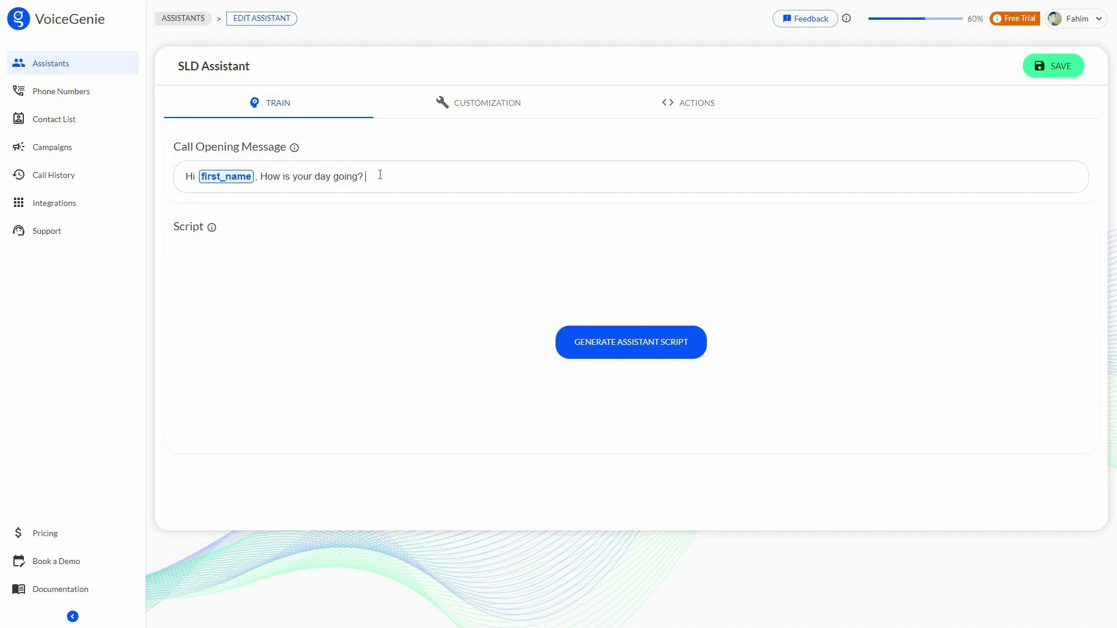
type("@")
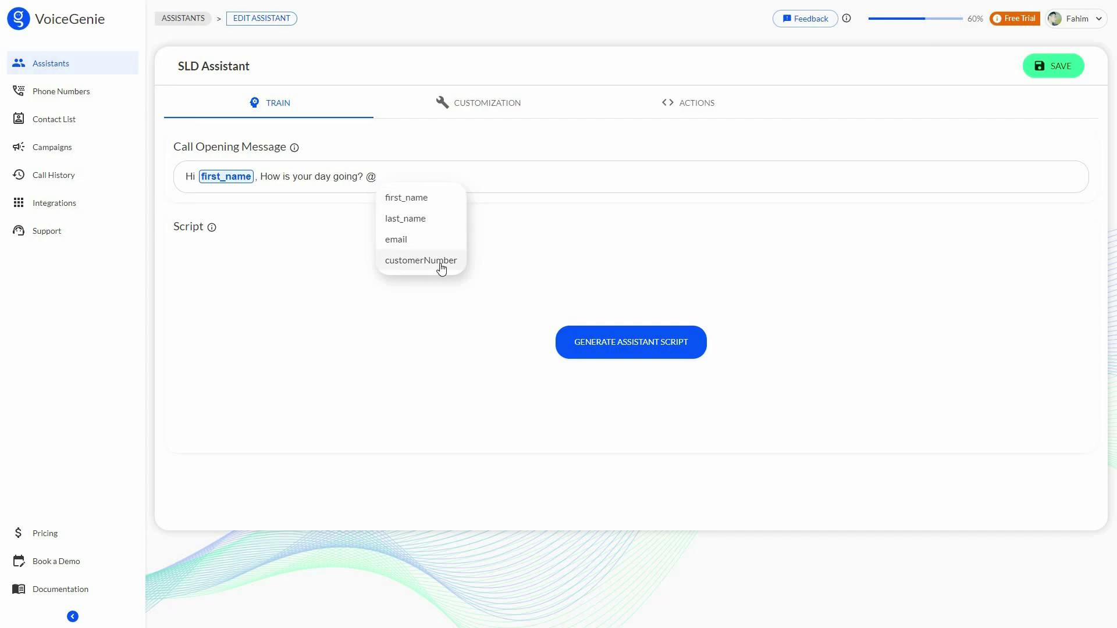
left_click(391, 176)
key("BackSpace")
key("BackSpace")
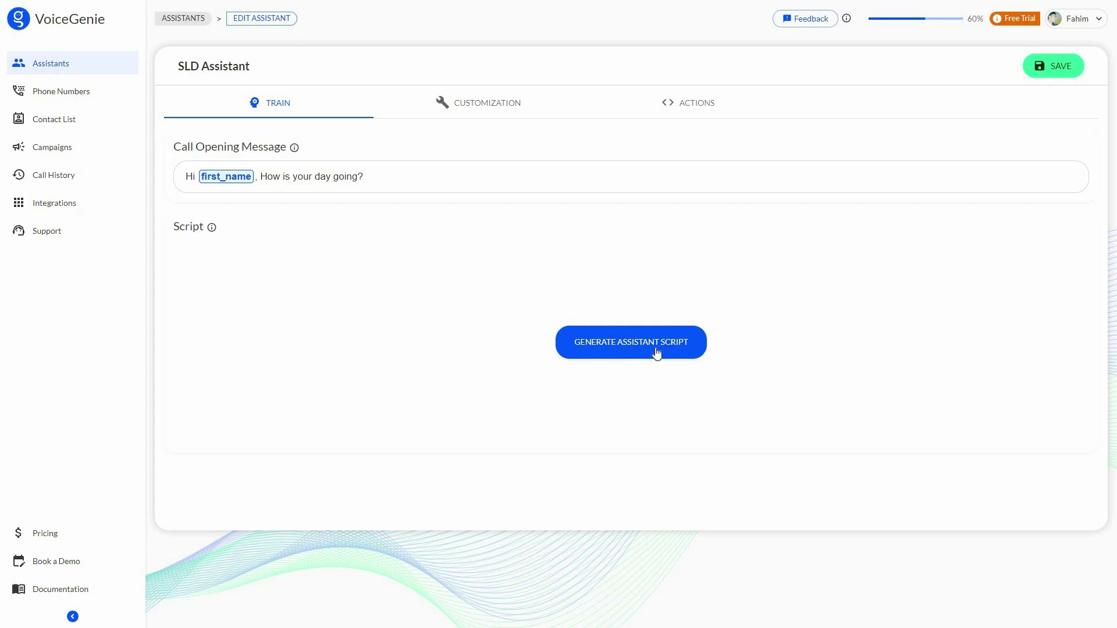
Step: Look at the generative AI script option's business website field, then back out
left_click(579, 365)
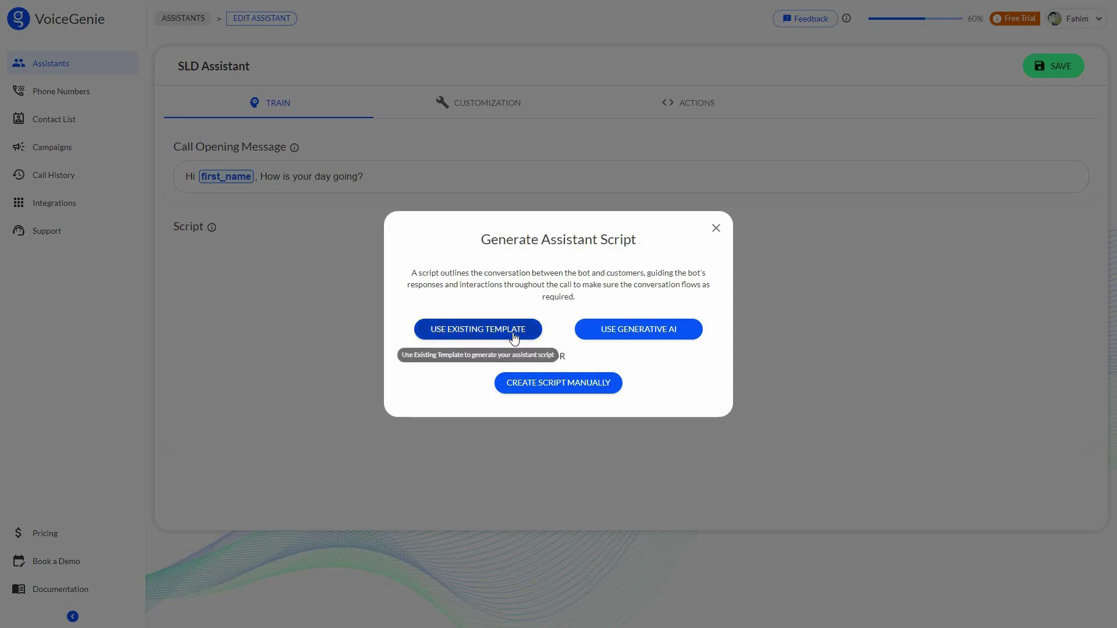
left_click(615, 335)
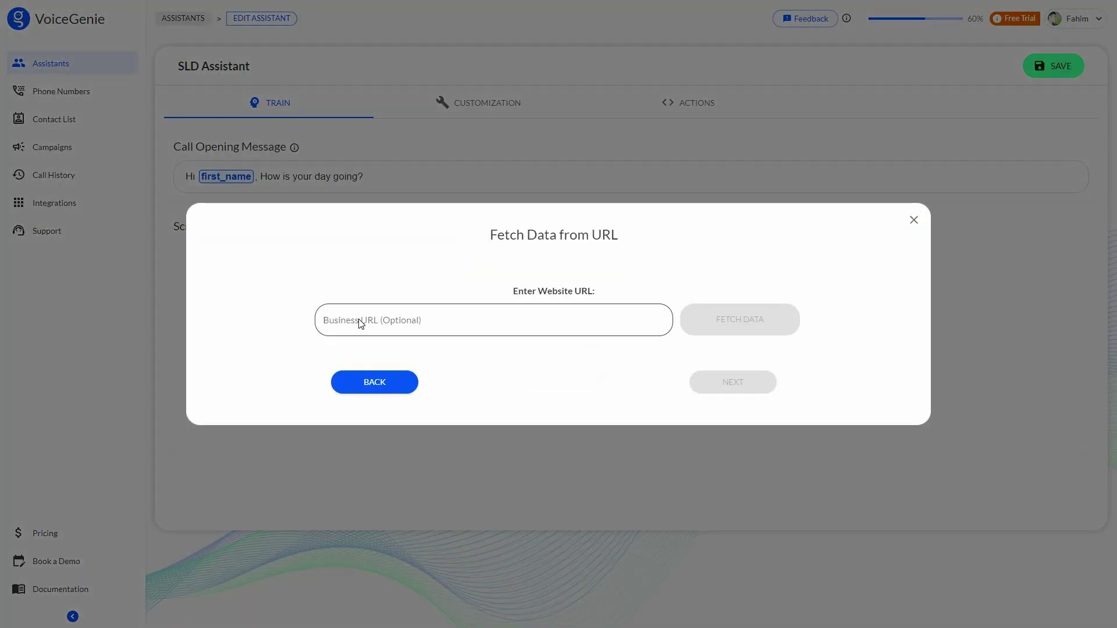
left_click(586, 327)
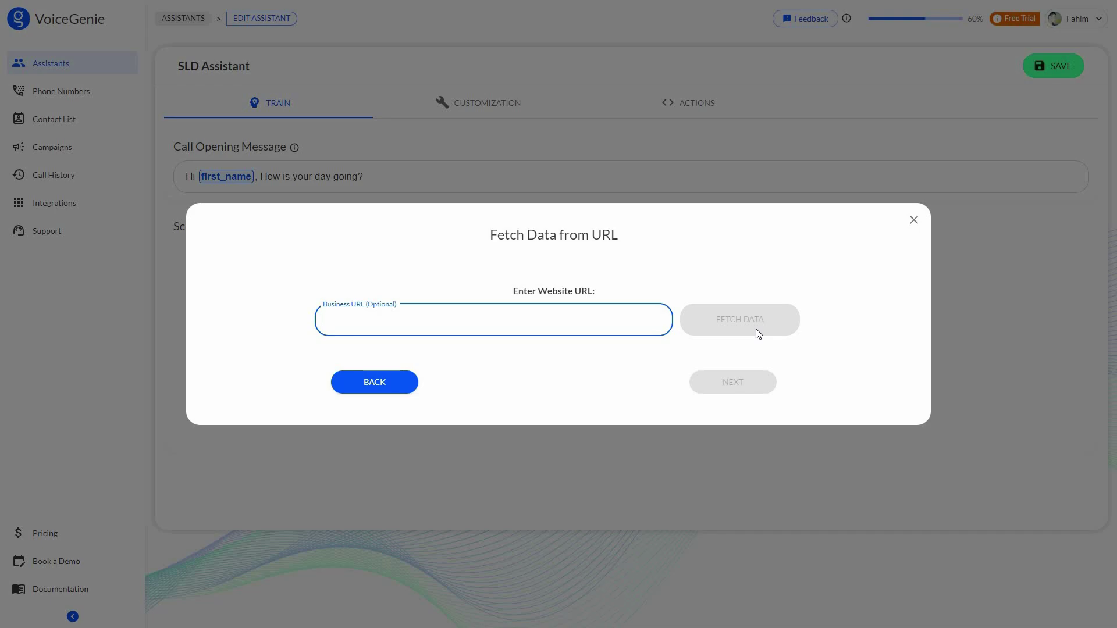
left_click(386, 386)
Step: Look at the manual business-details fields, then return to the main script generation choices
left_click(554, 327)
left_click(285, 242)
left_click(473, 323)
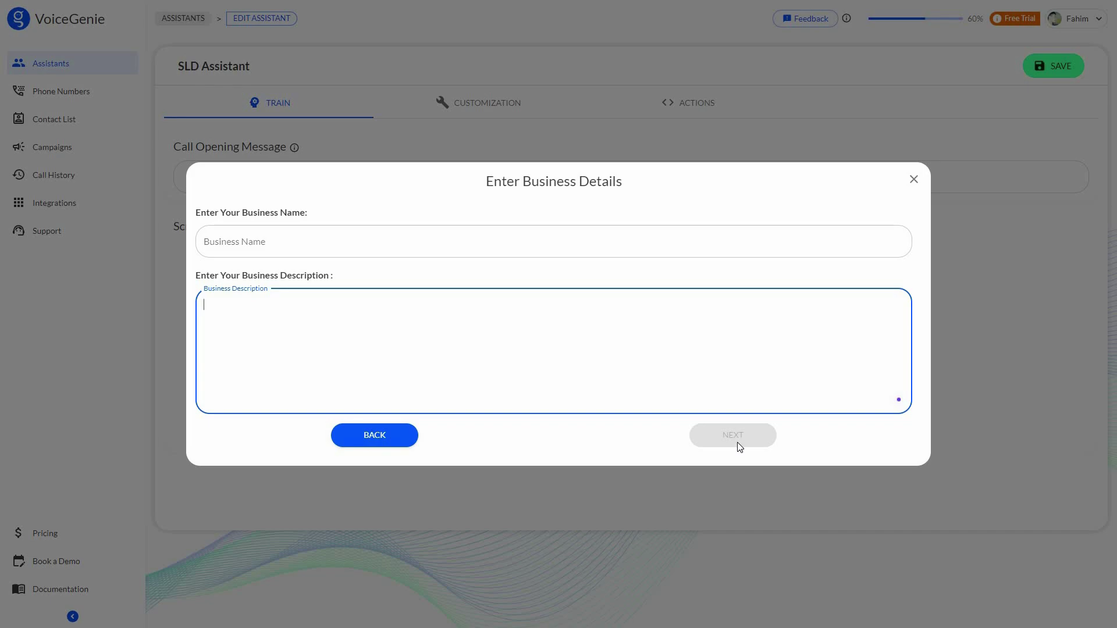
left_click(389, 439)
left_click(599, 375)
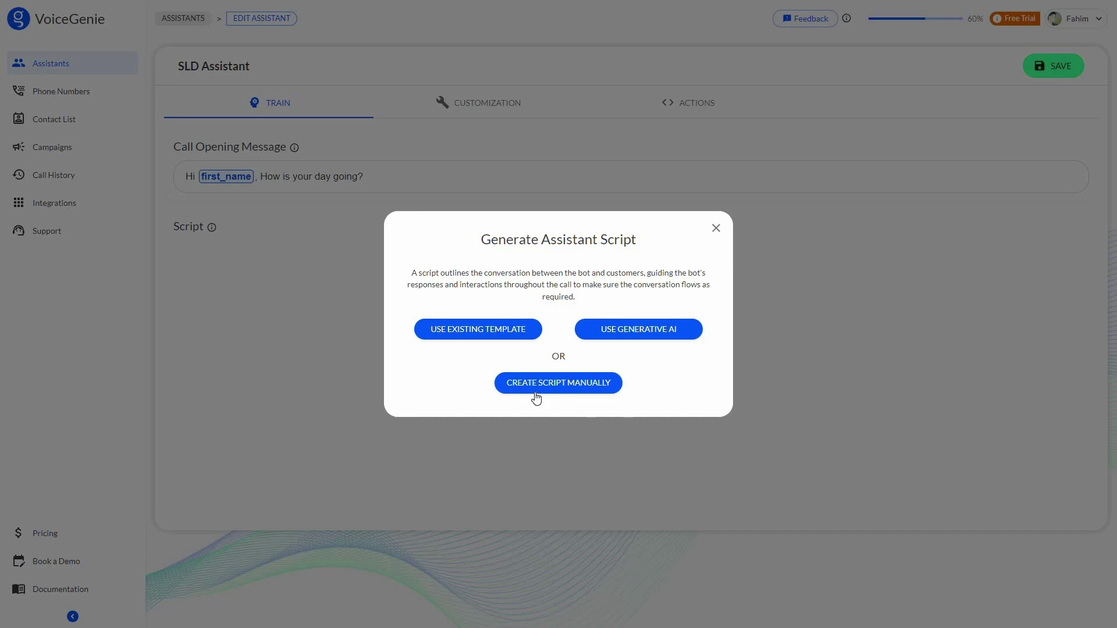
Step: Choose to write the script manually, cancelling a stray @ variable insertion
left_click(588, 389)
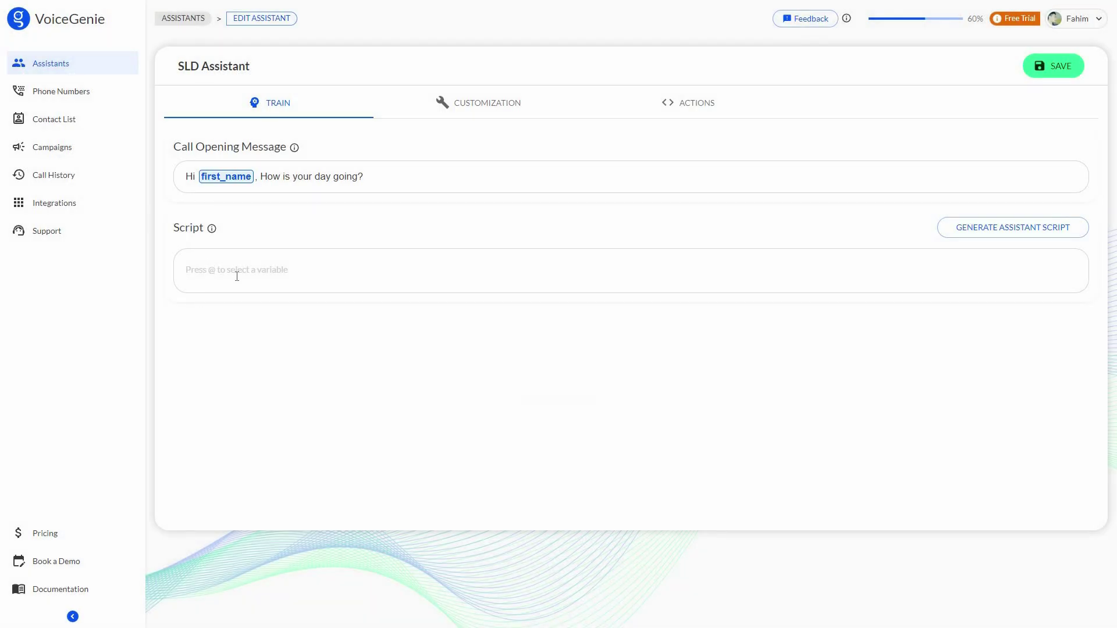
type("@")
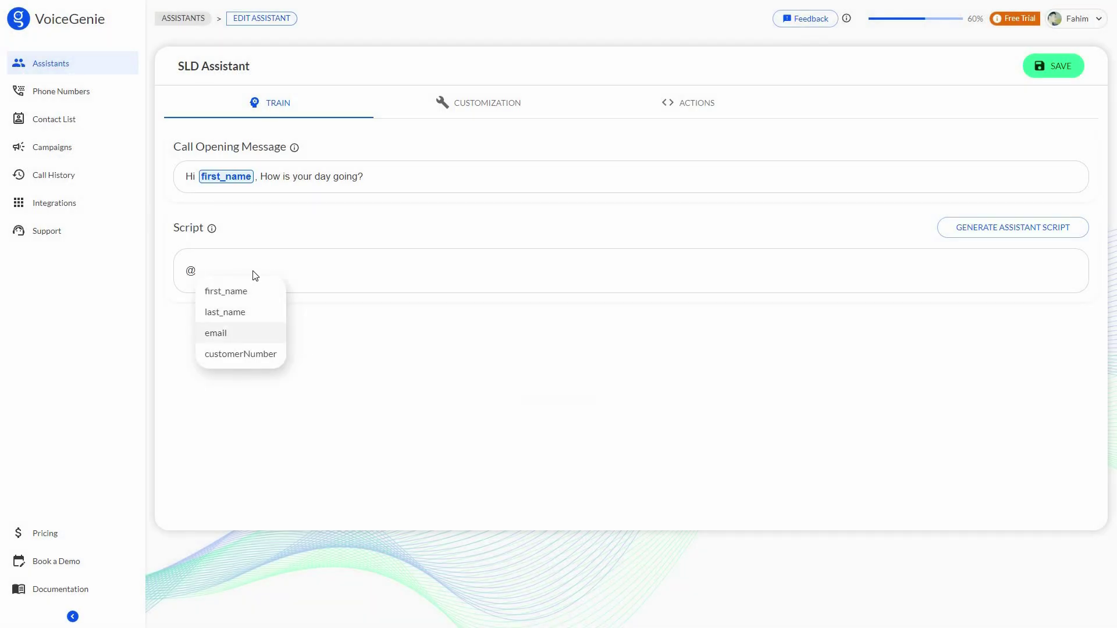
key("BackSpace")
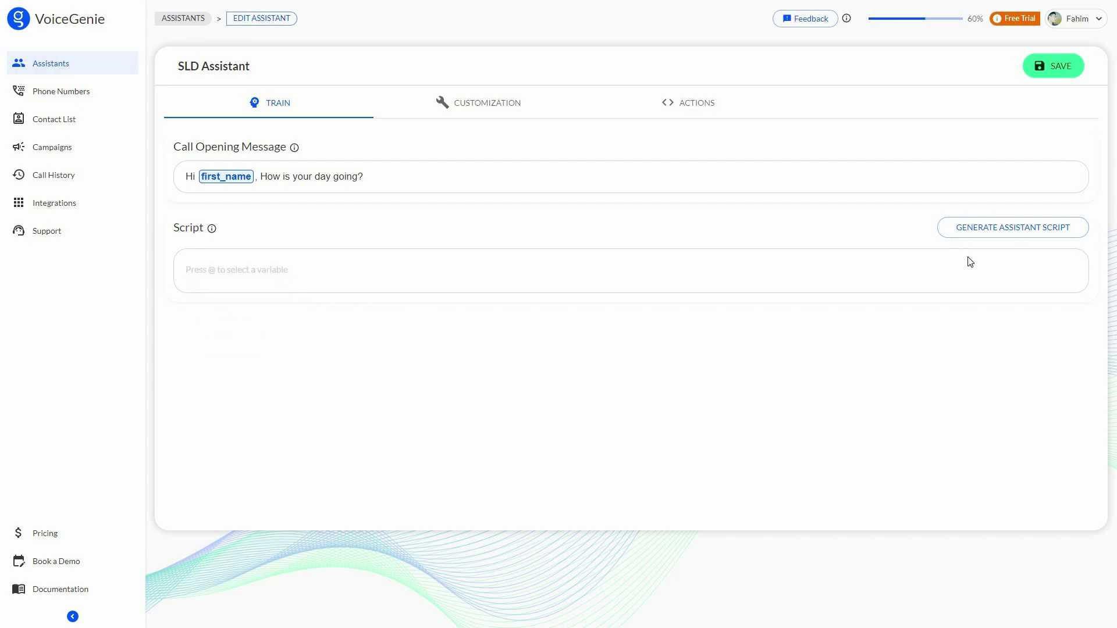
Step: Fill the script from the existing Tesla test-drive template and review its example questions
left_click(989, 227)
left_click(503, 336)
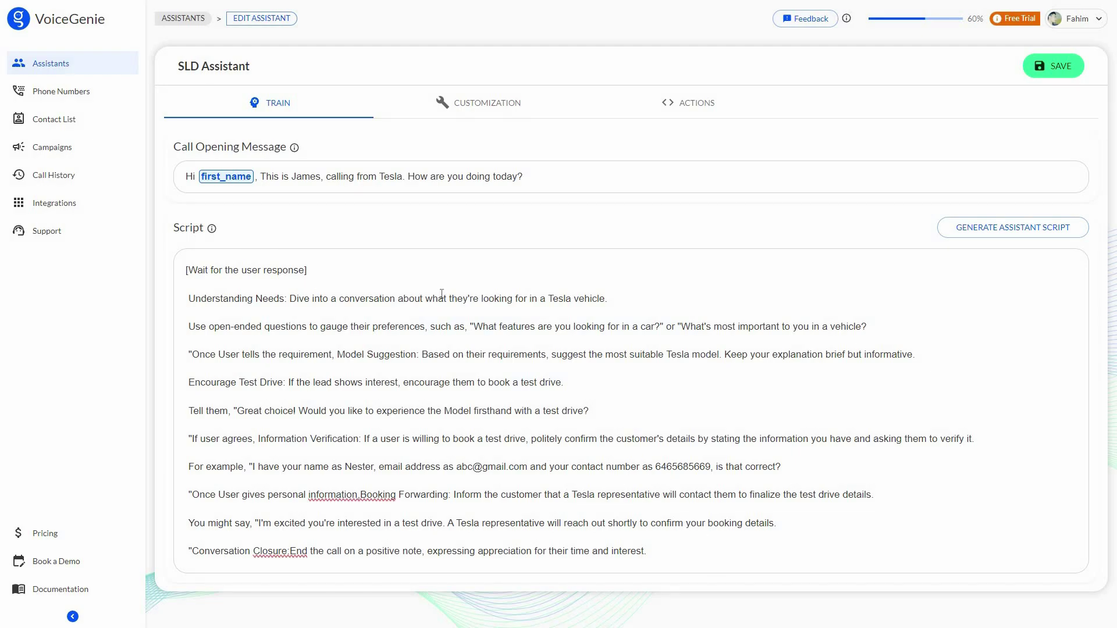
left_click_drag(289, 298, 610, 298)
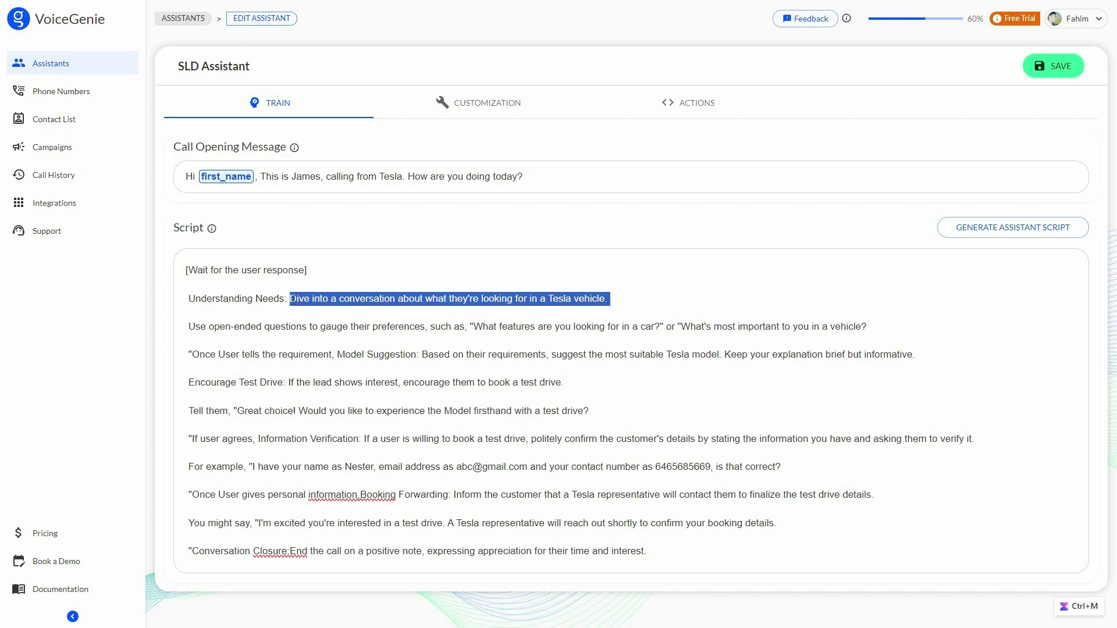
left_click(286, 327)
left_click_drag(289, 298, 607, 298)
left_click(599, 331)
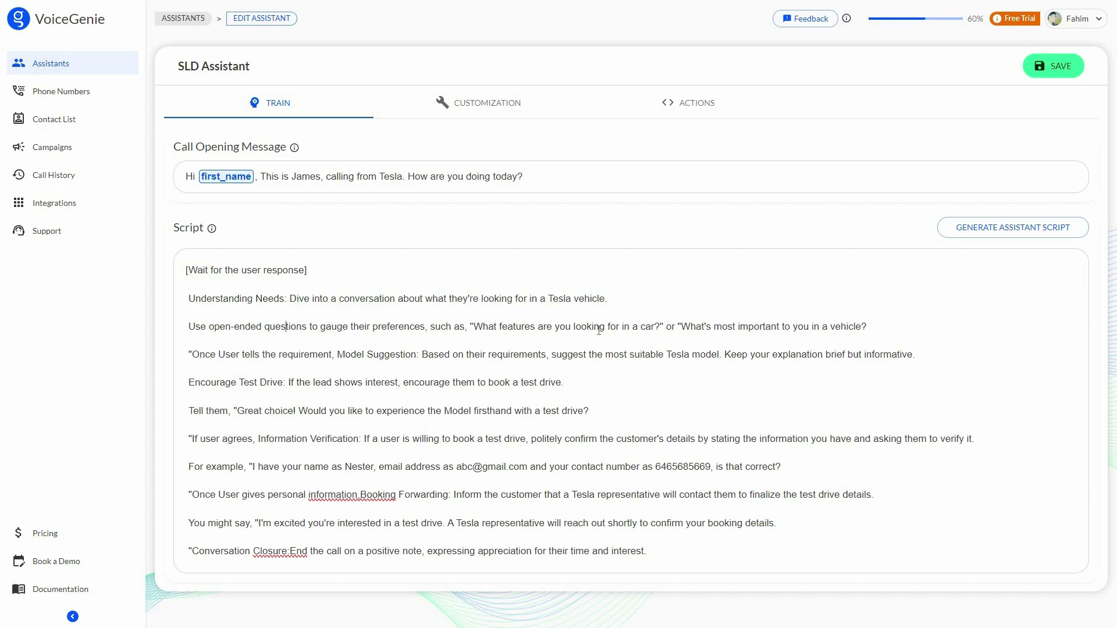
left_click_drag(473, 326, 789, 327)
left_click(790, 326)
Step: Close the script options unchanged and bring up the assistant's Customization settings
left_click(989, 231)
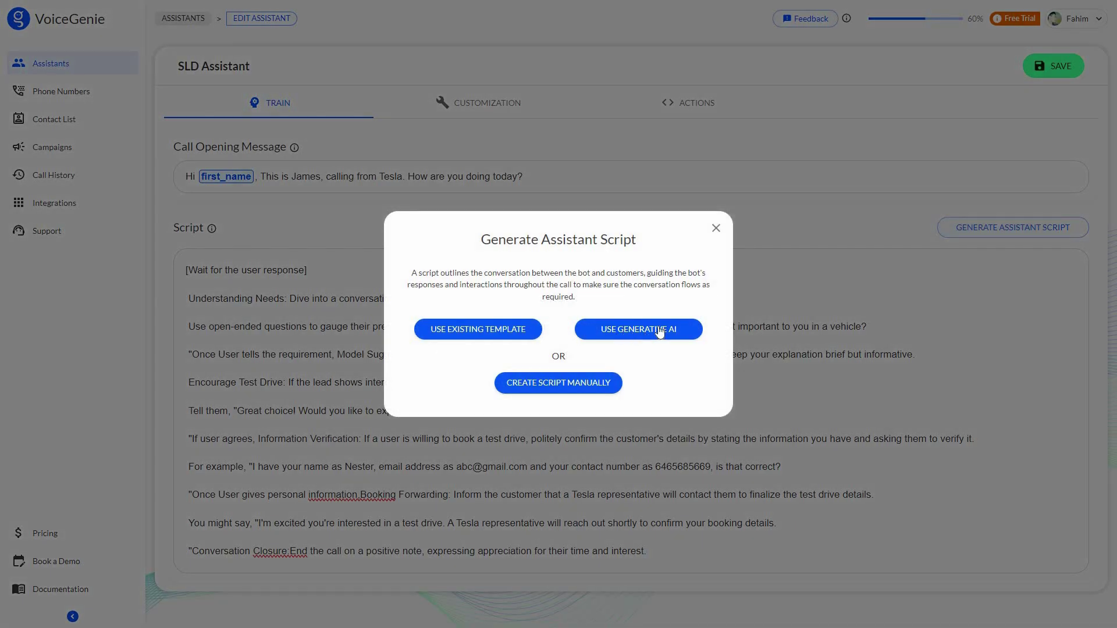
left_click(265, 473)
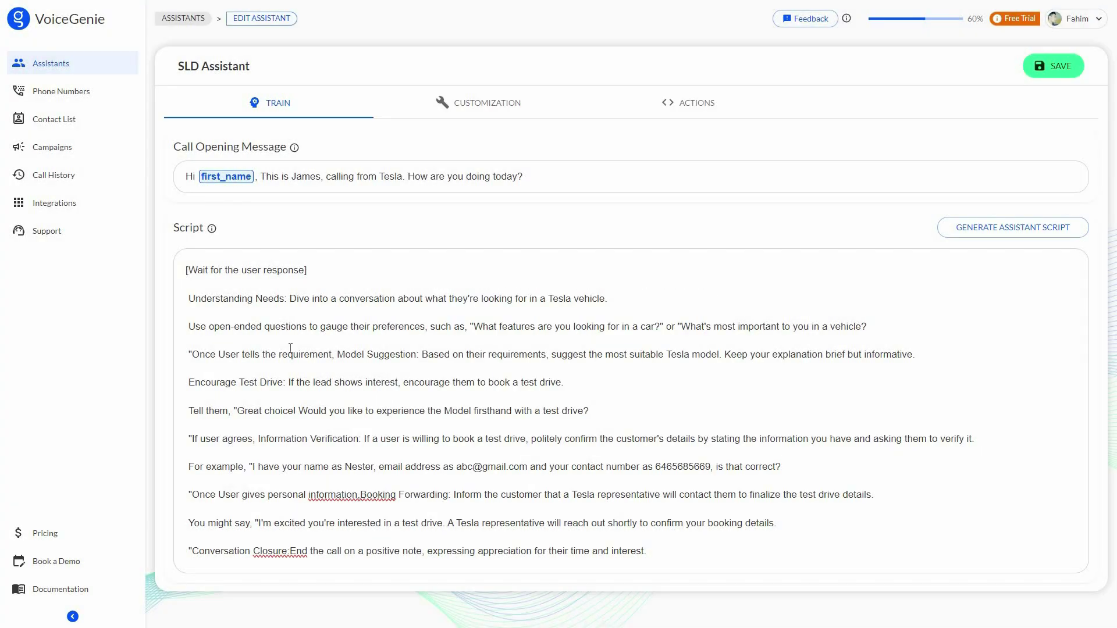
left_click(1047, 66)
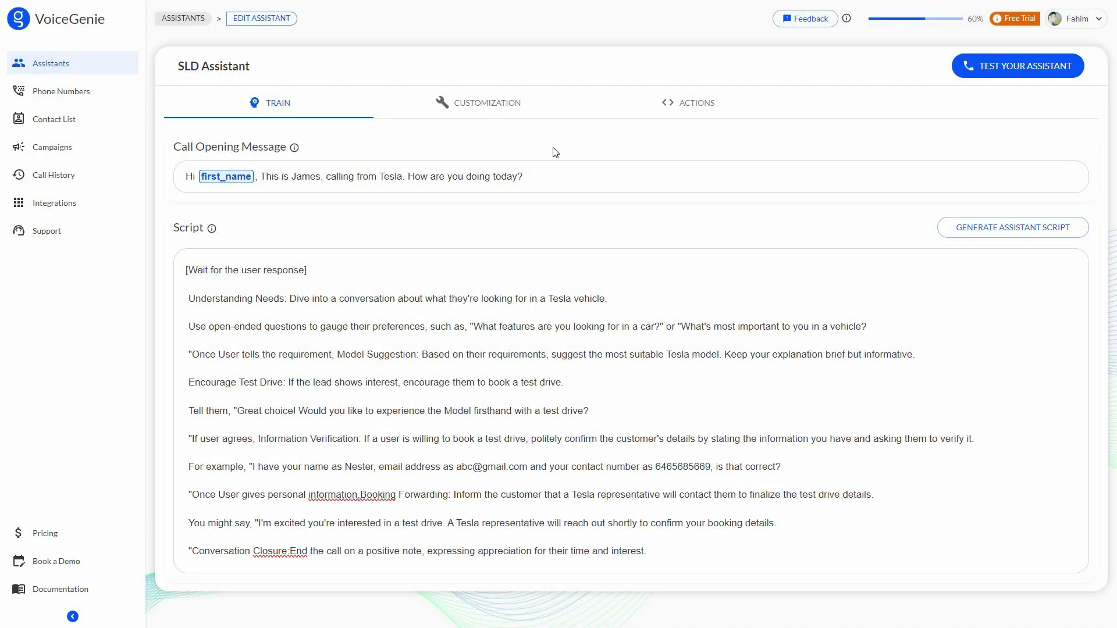
left_click(487, 103)
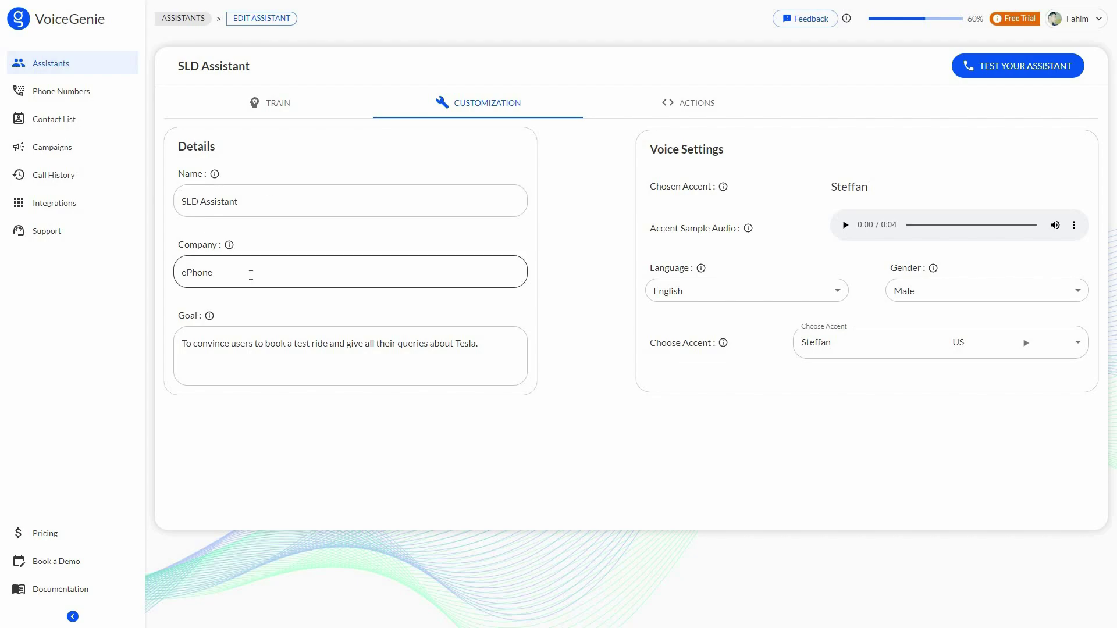
Step: Play Steffan's accent sample and bring up the voice Language list
left_click(319, 364)
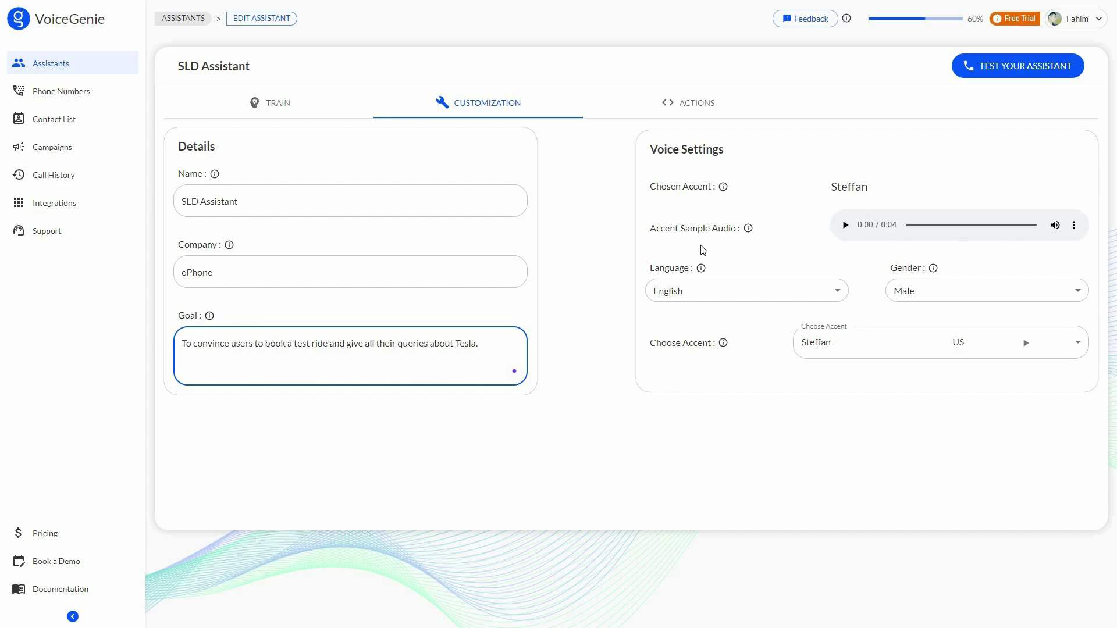
left_click(845, 226)
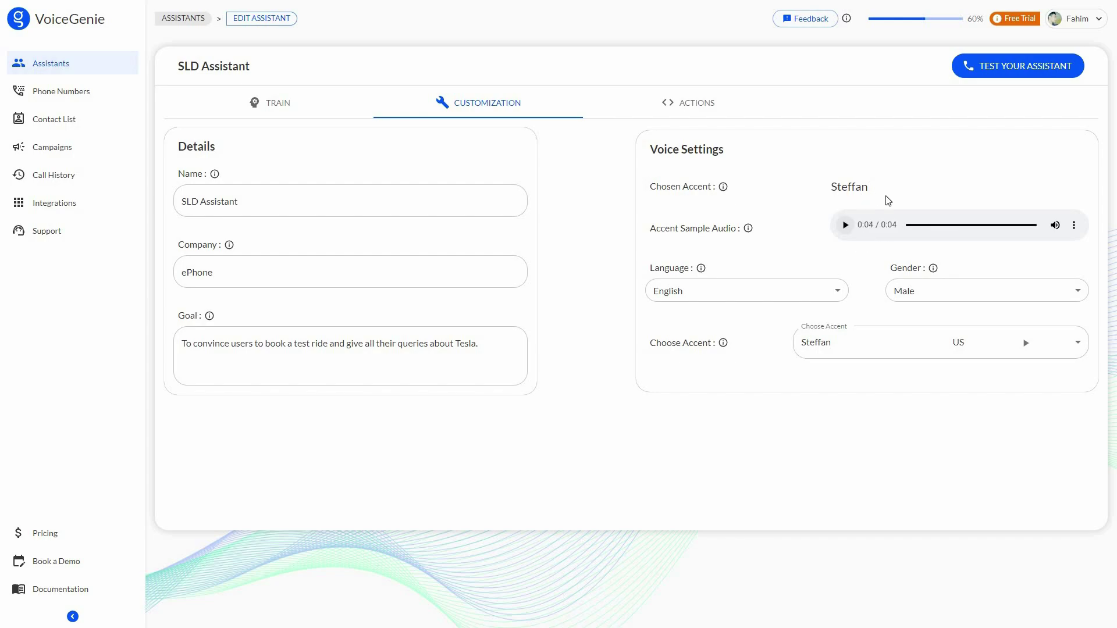
left_click(714, 292)
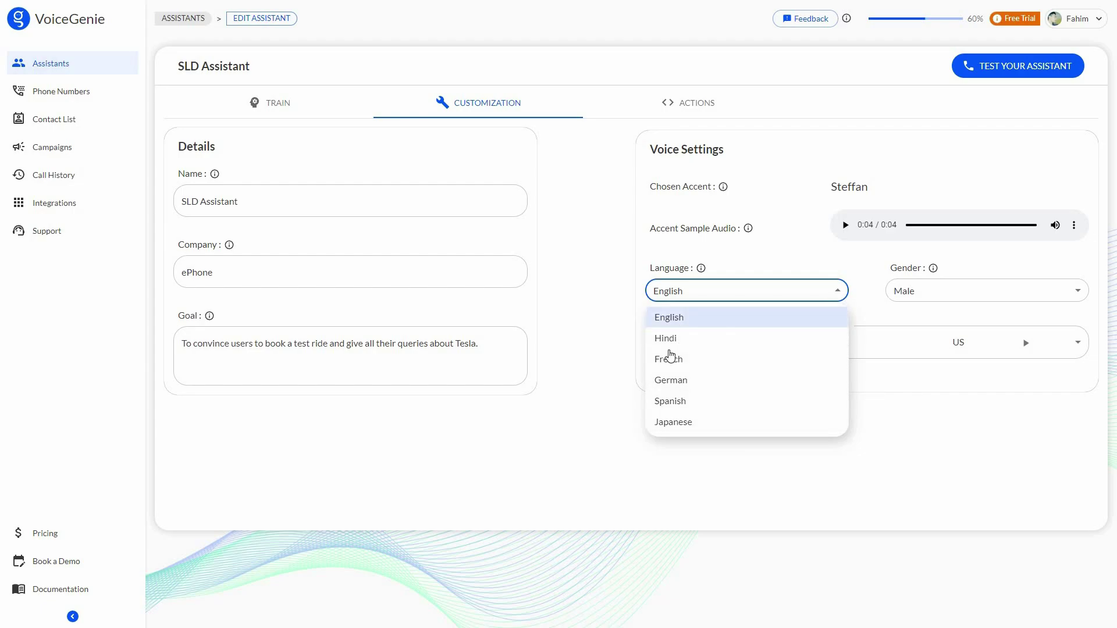
Step: Try a German voice with the Andrew accent and play its sample
left_click(700, 382)
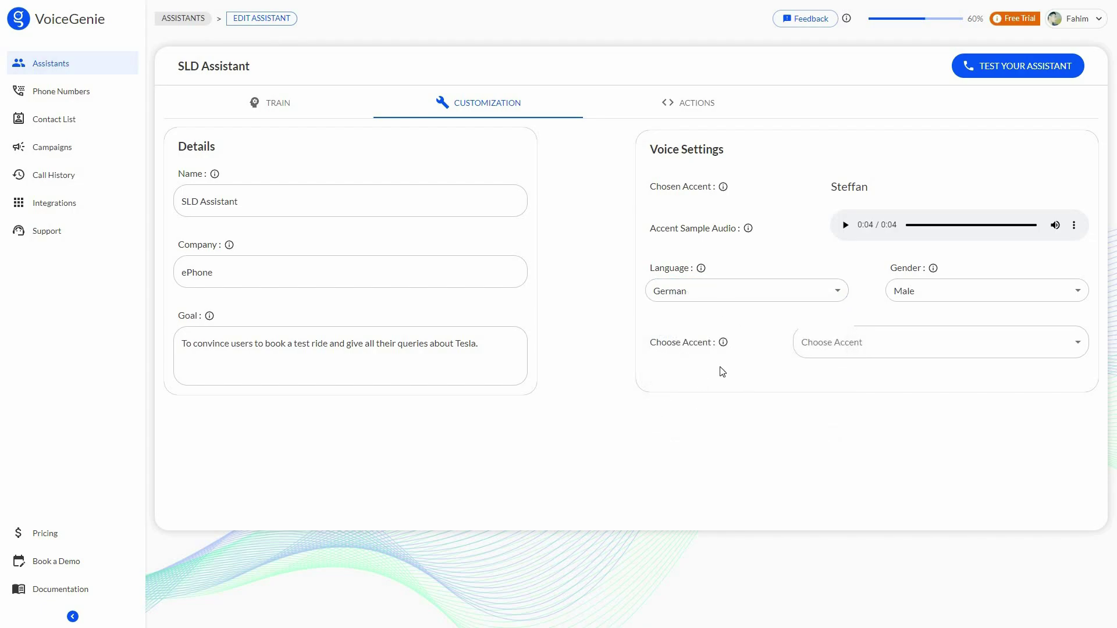
left_click(938, 352)
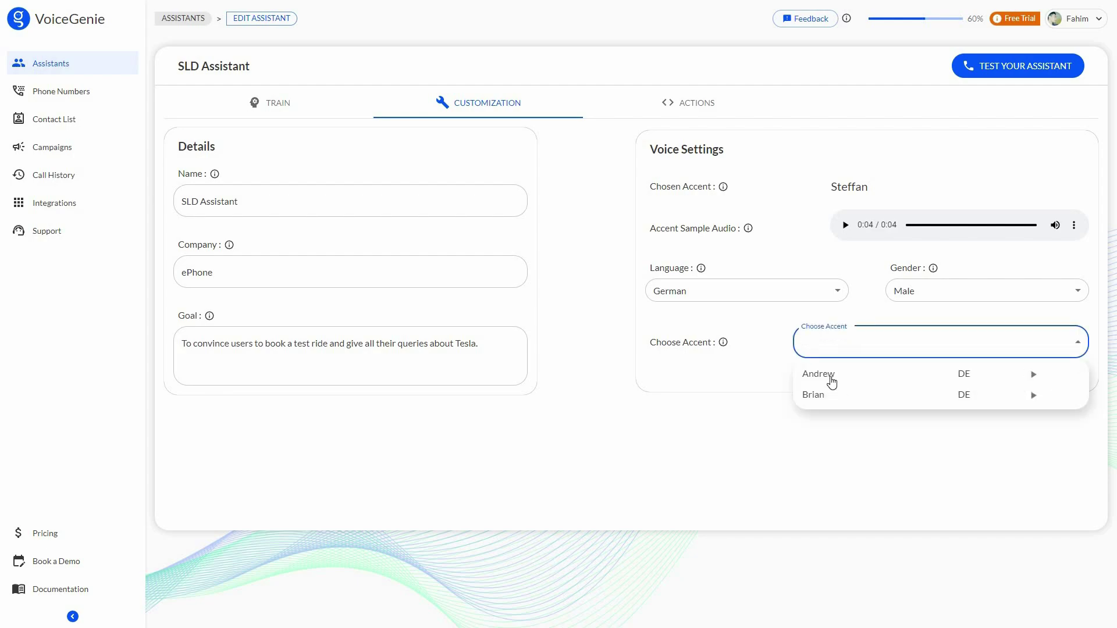
left_click(831, 379)
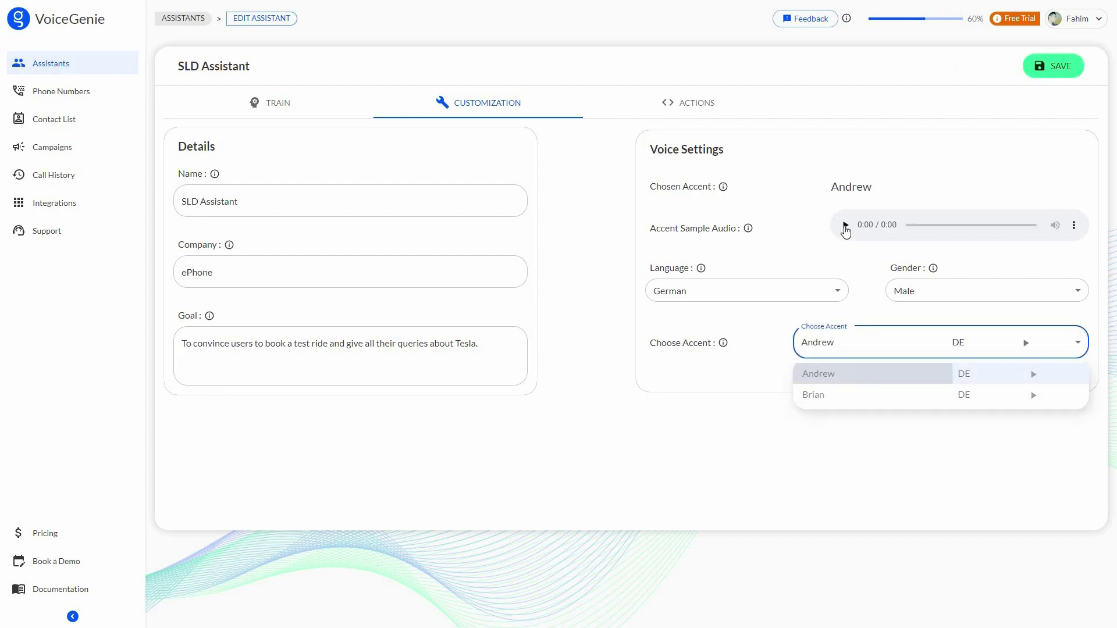
left_click(859, 292)
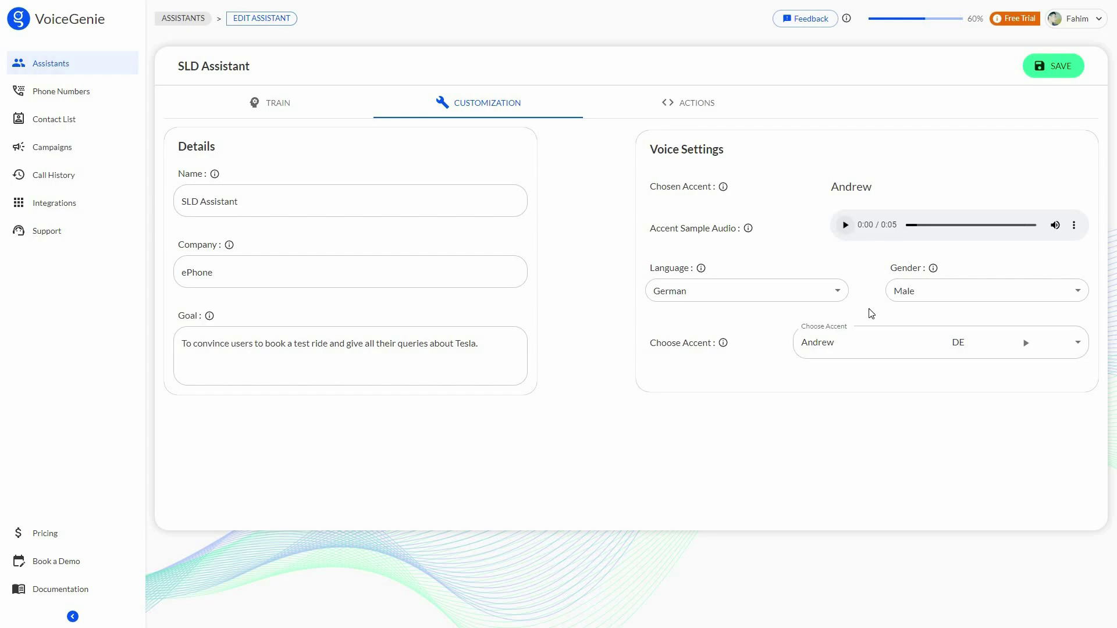
Step: Set the voice to English, Male, Jason accent, play the sample, and save
left_click(746, 296)
left_click(710, 320)
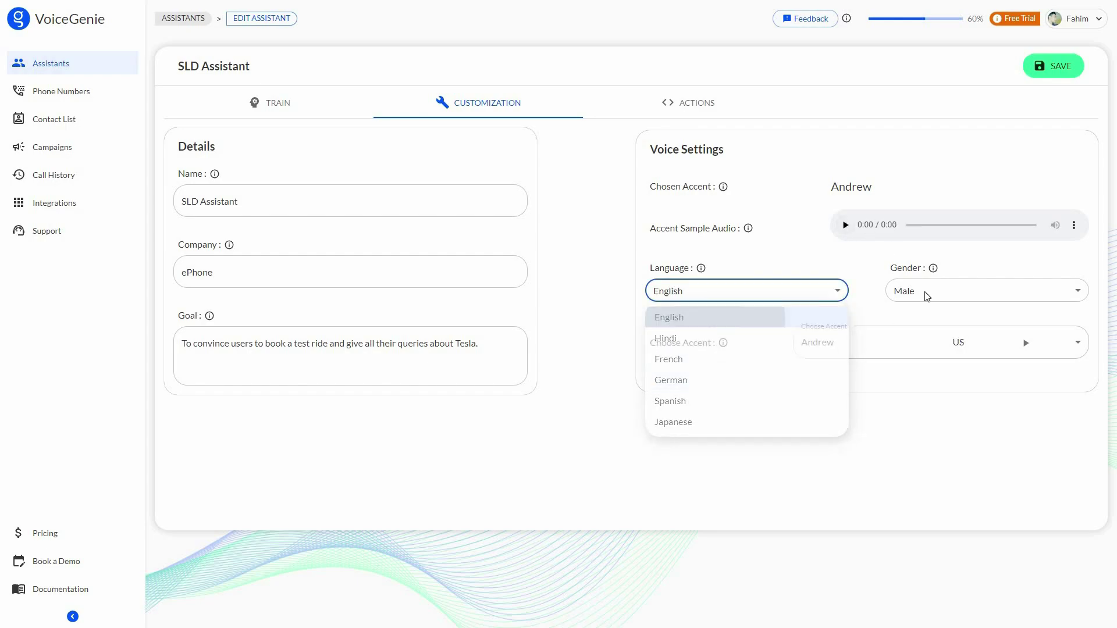
left_click(945, 294)
left_click(947, 318)
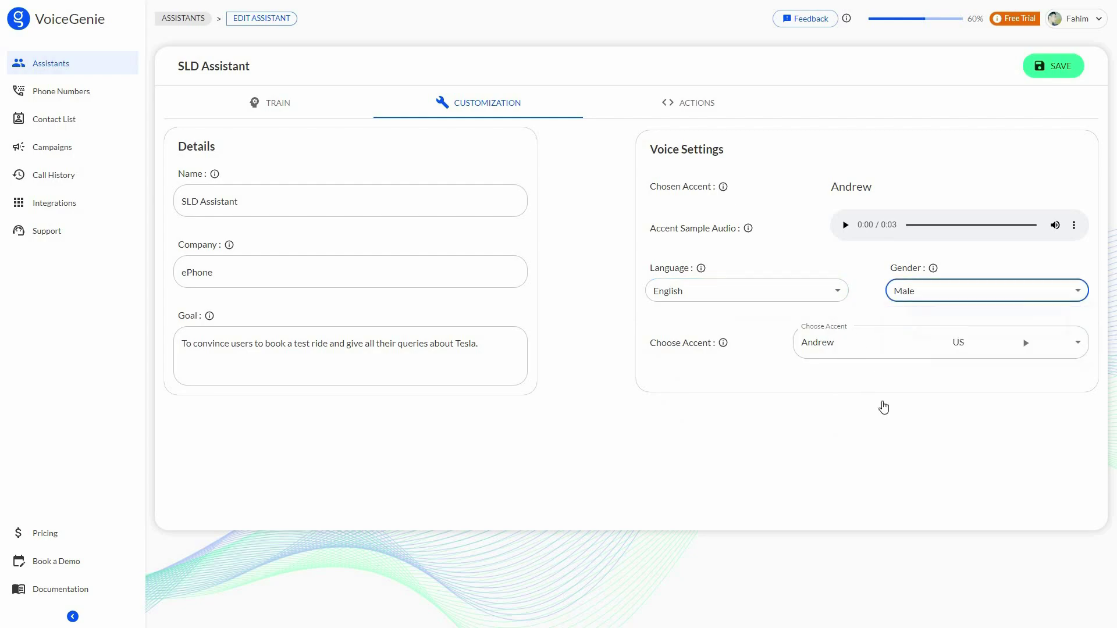
left_click(884, 348)
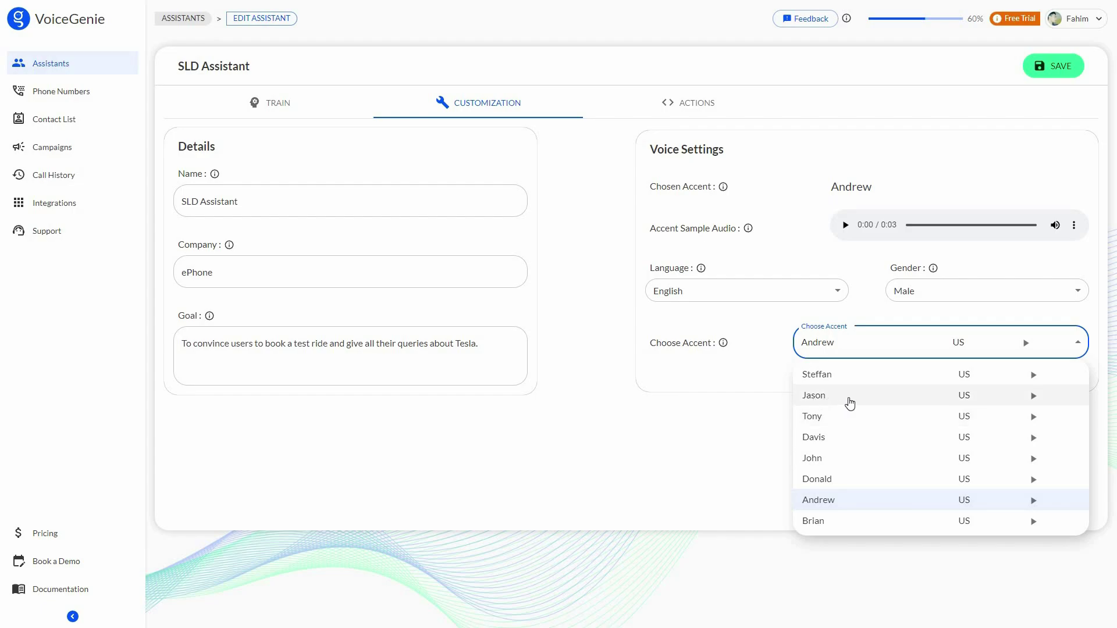
key("Return")
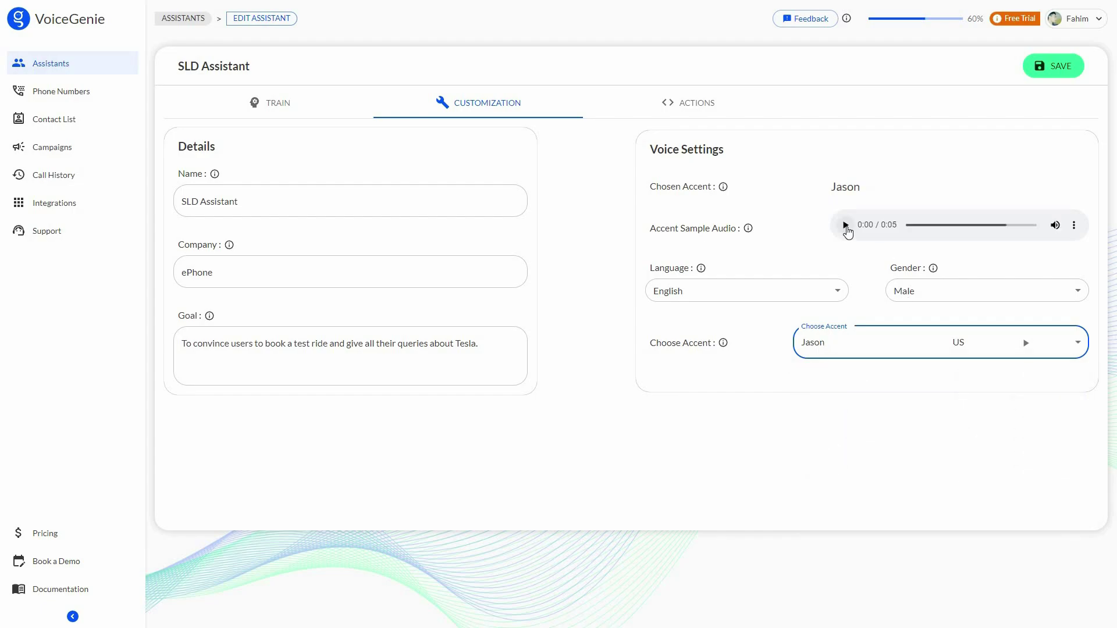
left_click(845, 225)
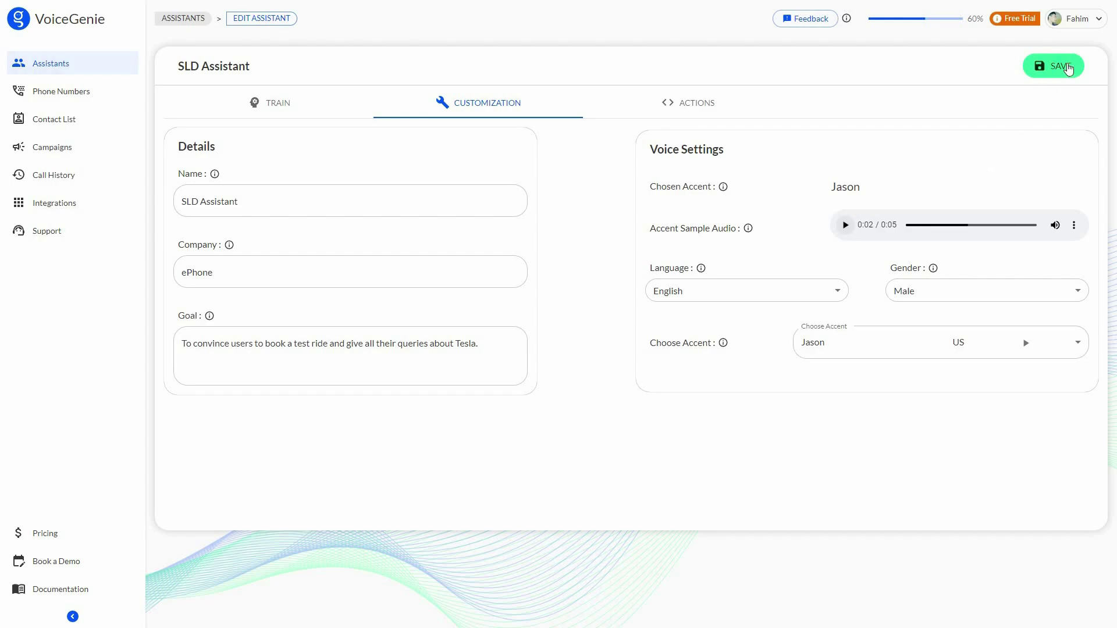
left_click(1069, 69)
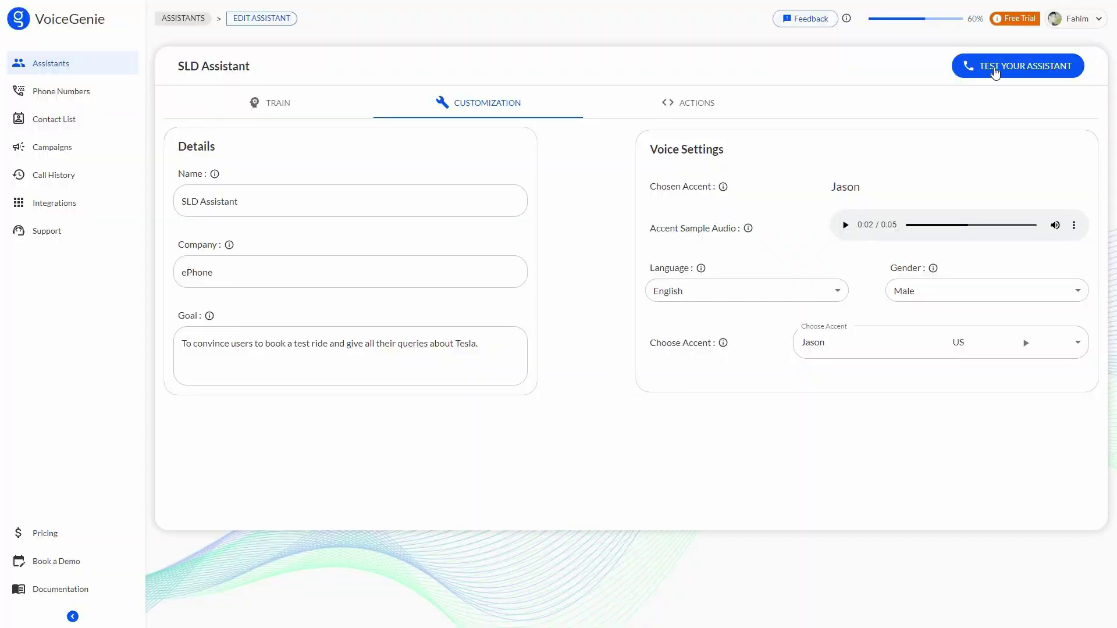
Step: On the Actions tab, add an existing number for Transfer to Human, then switch it off
left_click(701, 109)
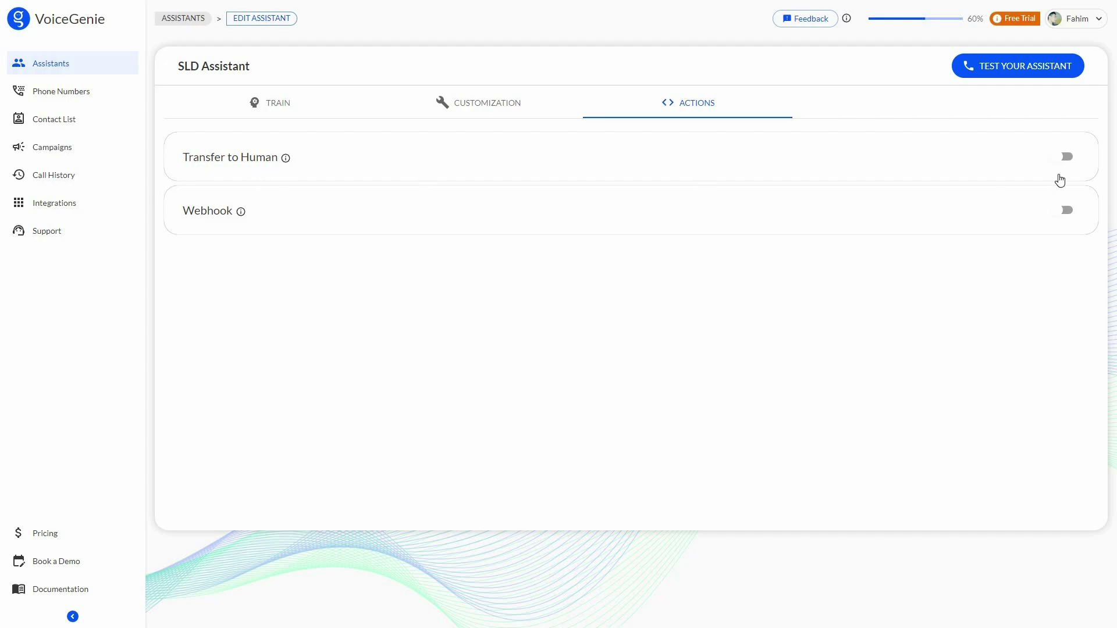
left_click(1067, 157)
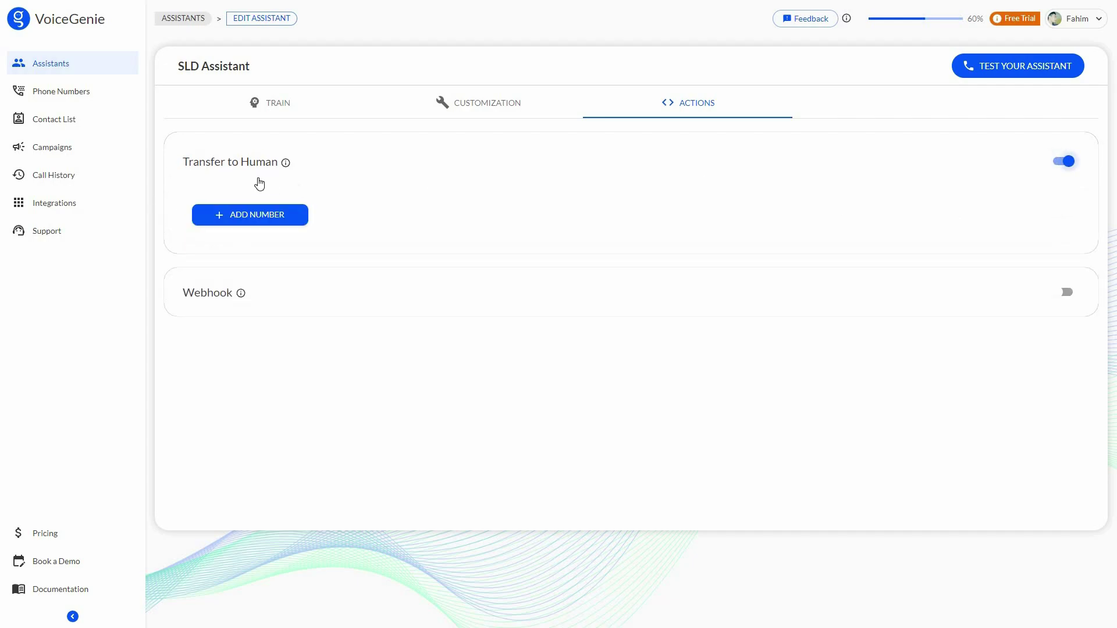
left_click(254, 215)
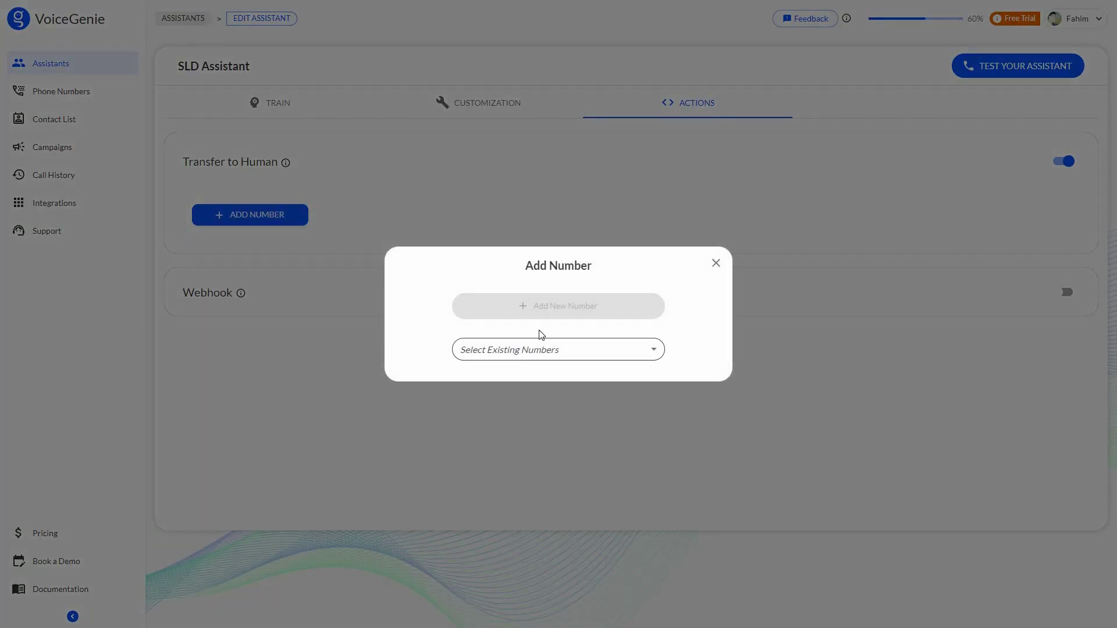
left_click(576, 349)
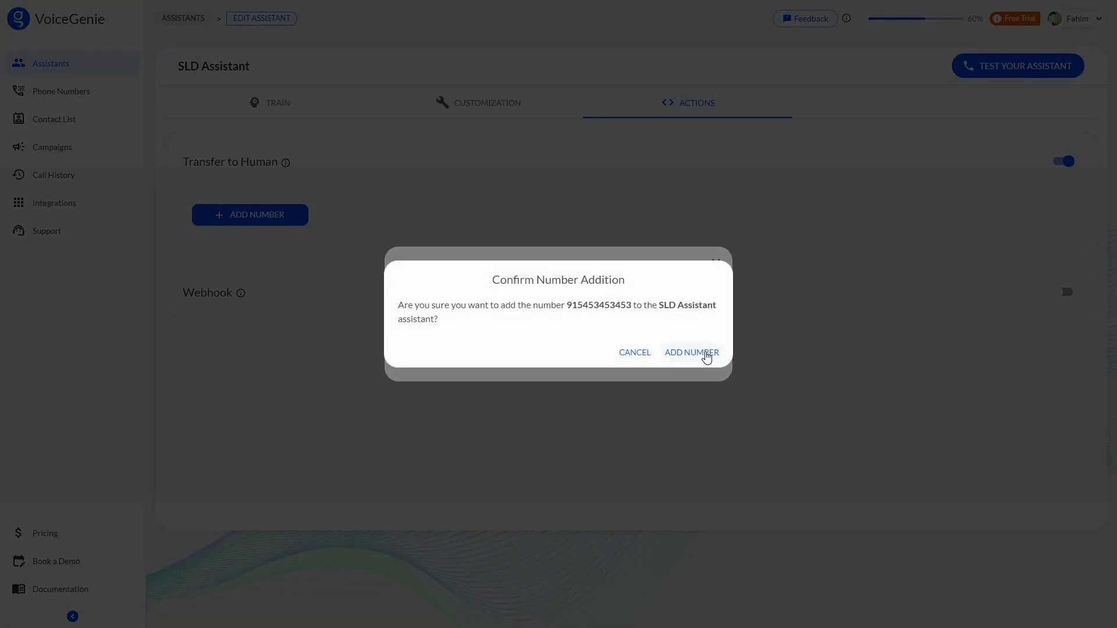
key("Return")
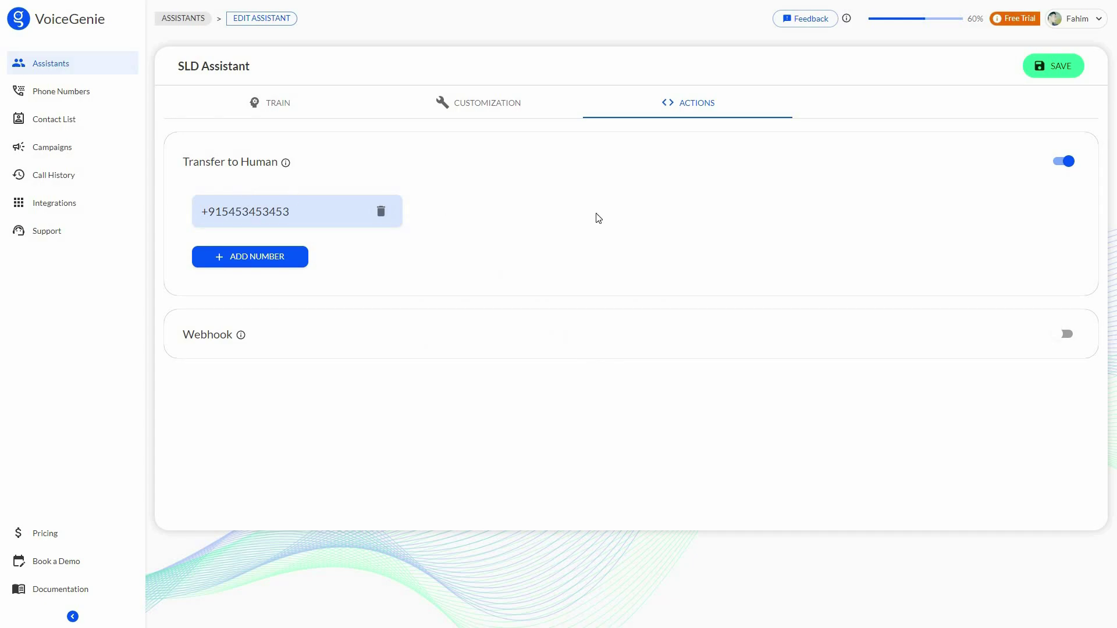
left_click(1067, 164)
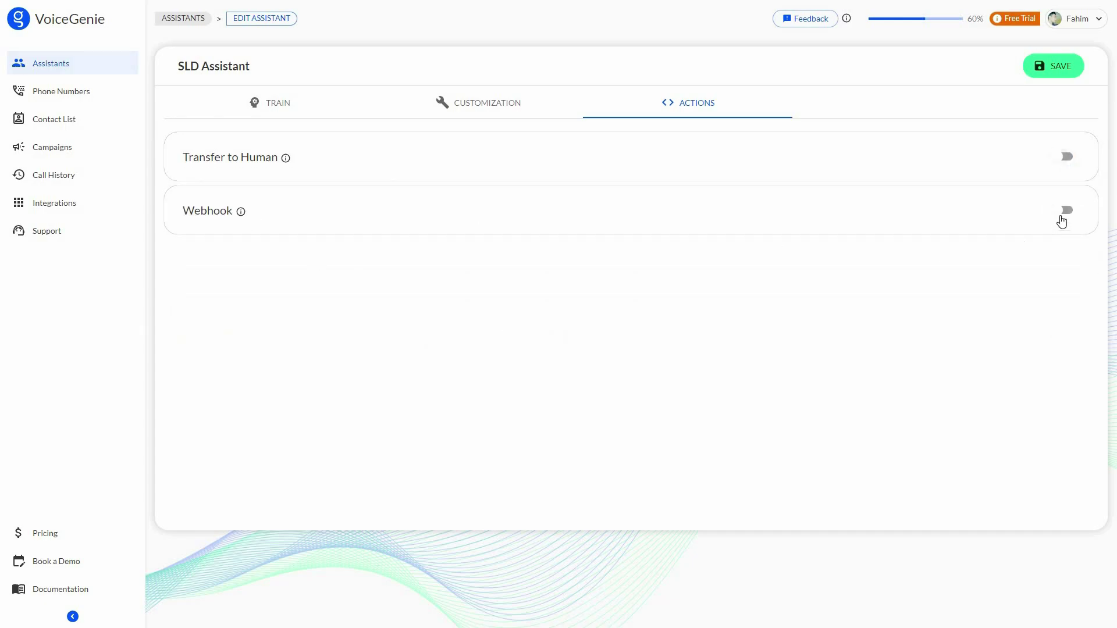
Step: Switch on the Webhook action and dismiss its Add Webhook form
left_click(1068, 213)
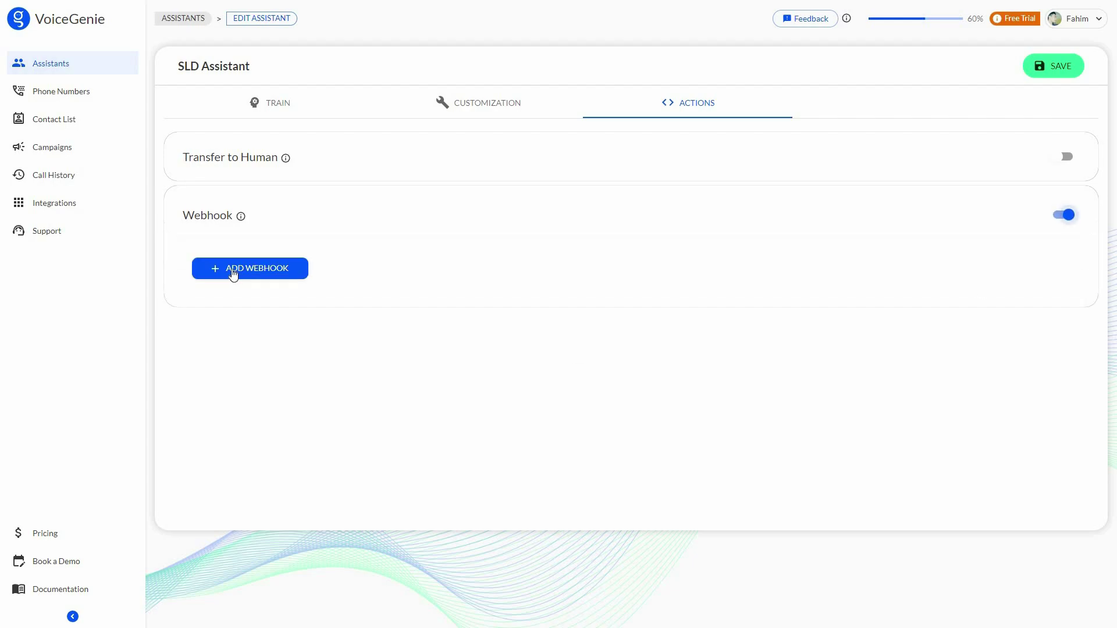
left_click(285, 280)
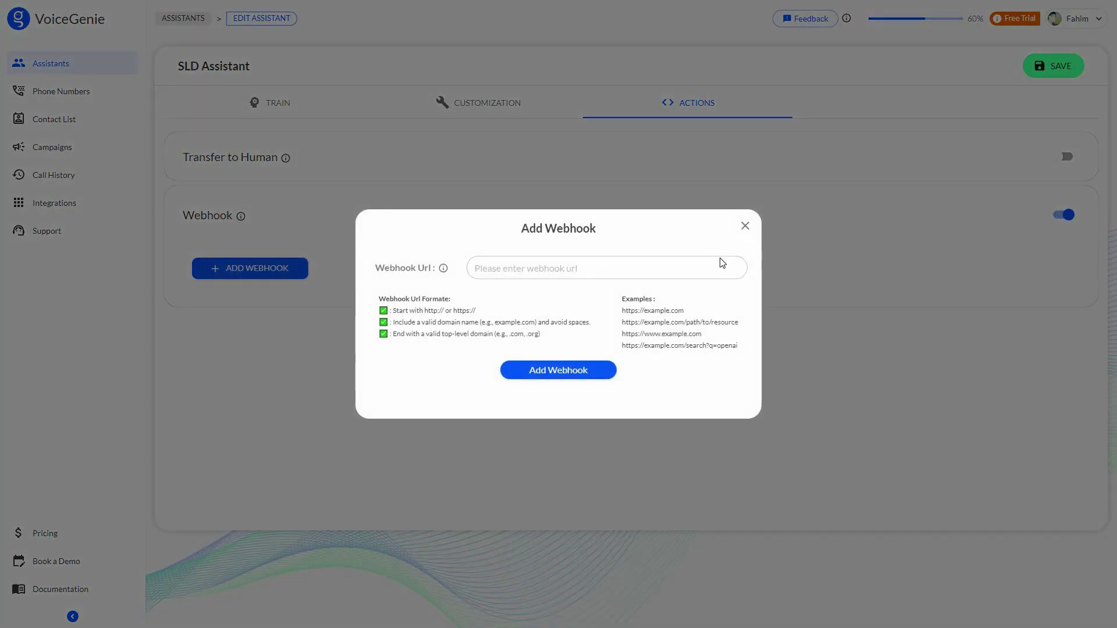
left_click(745, 226)
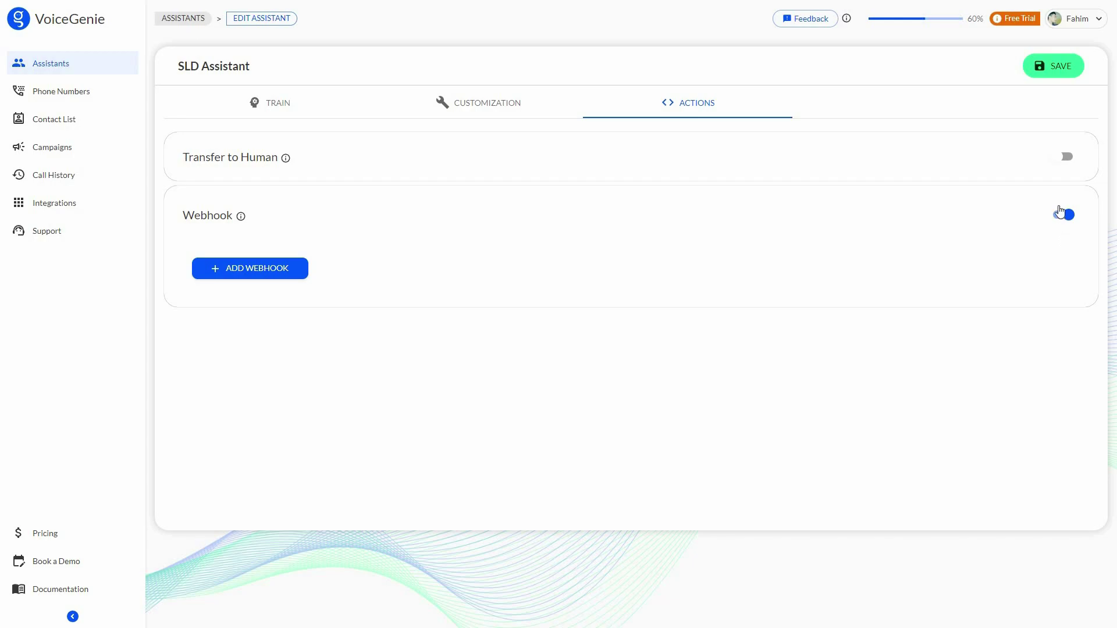
Step: Save the assistant, dismiss the demo call prompt, and return to the Assistants list
left_click(1057, 67)
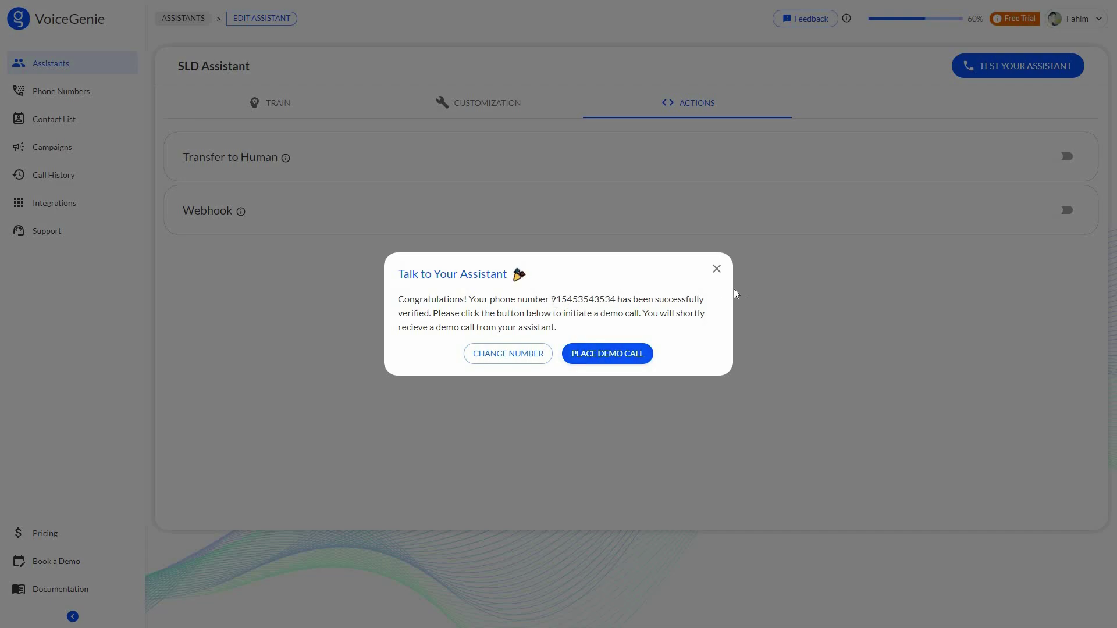
left_click(718, 269)
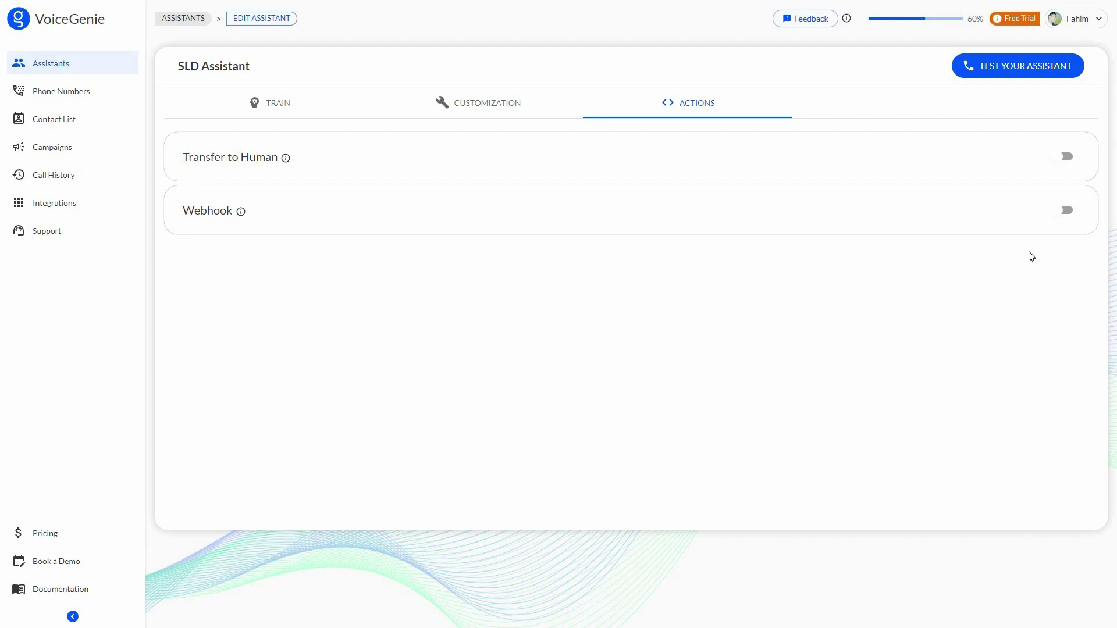
left_click(72, 66)
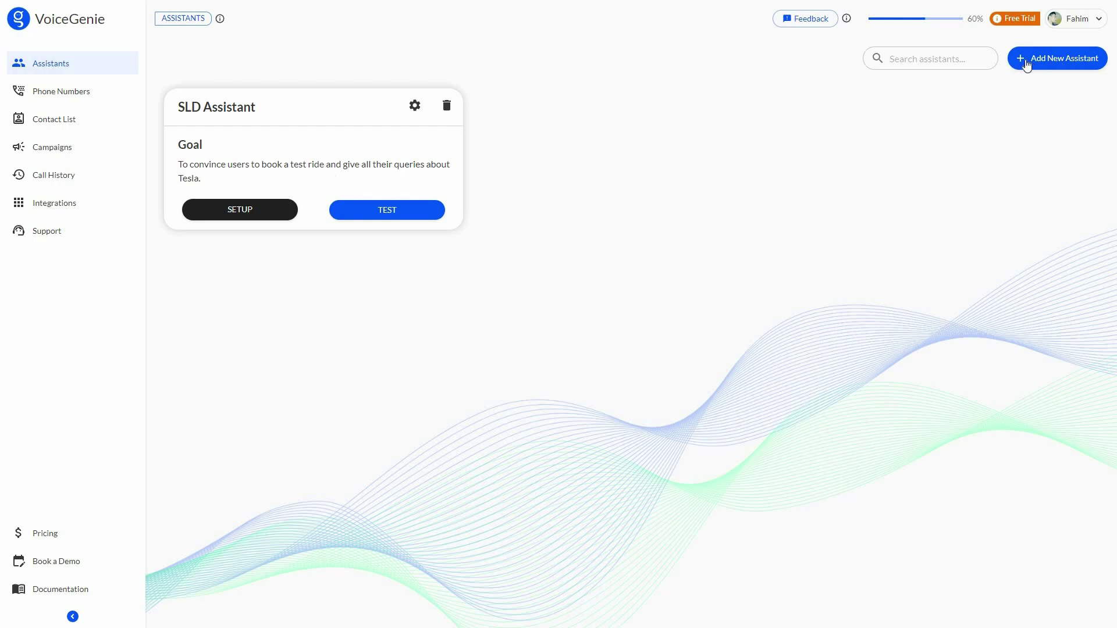
Step: Begin adding a phone number with Twilio as the dialer type, then cancel without saving
left_click(1055, 69)
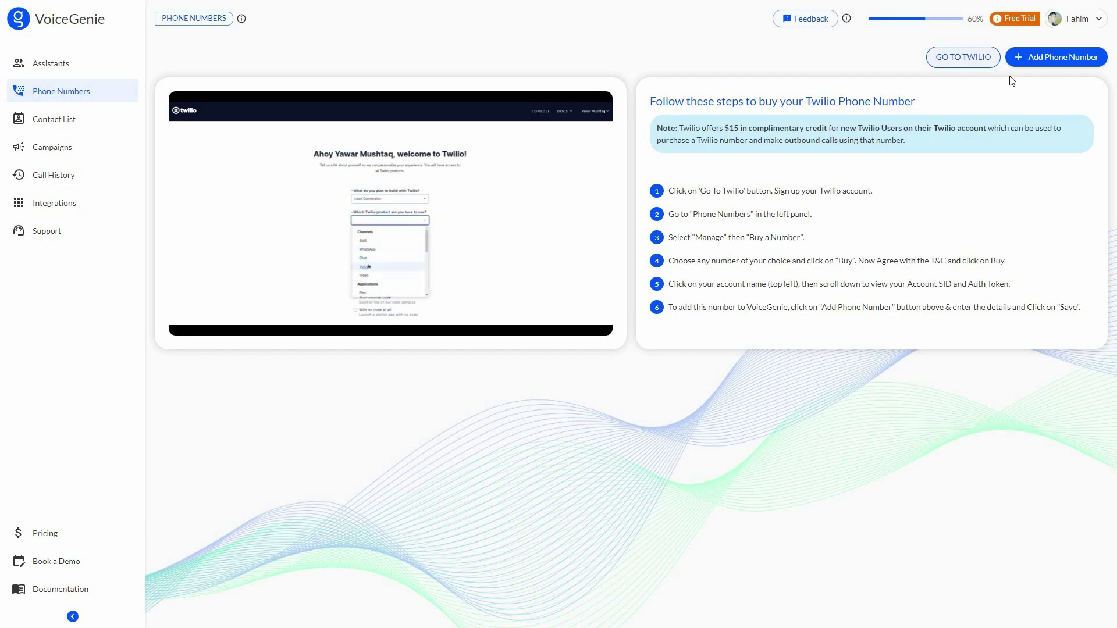
left_click(1030, 63)
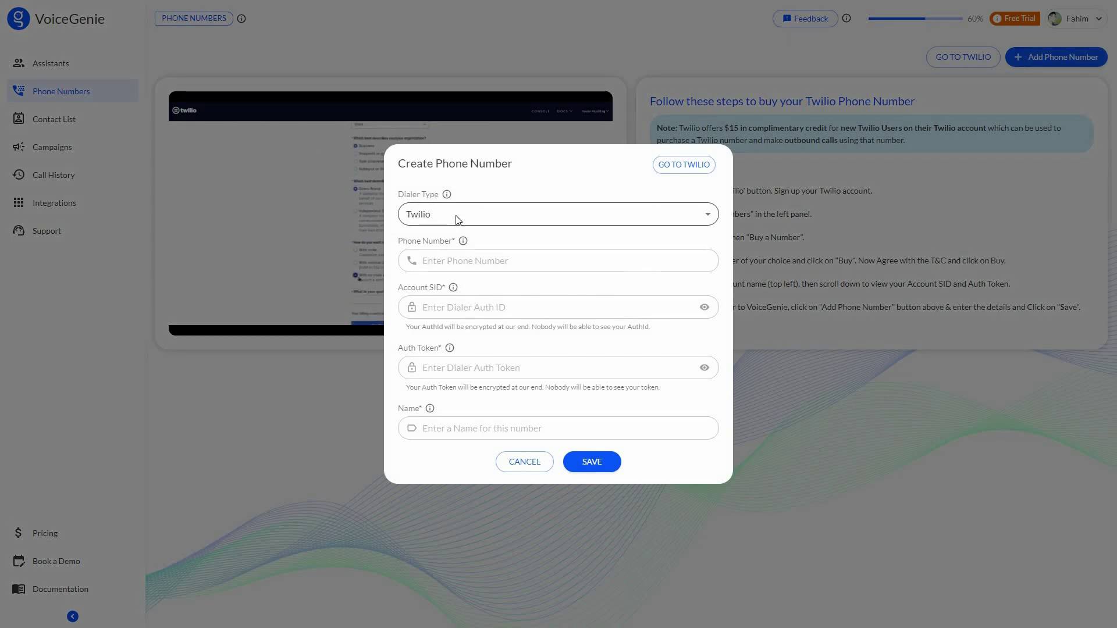
left_click(435, 216)
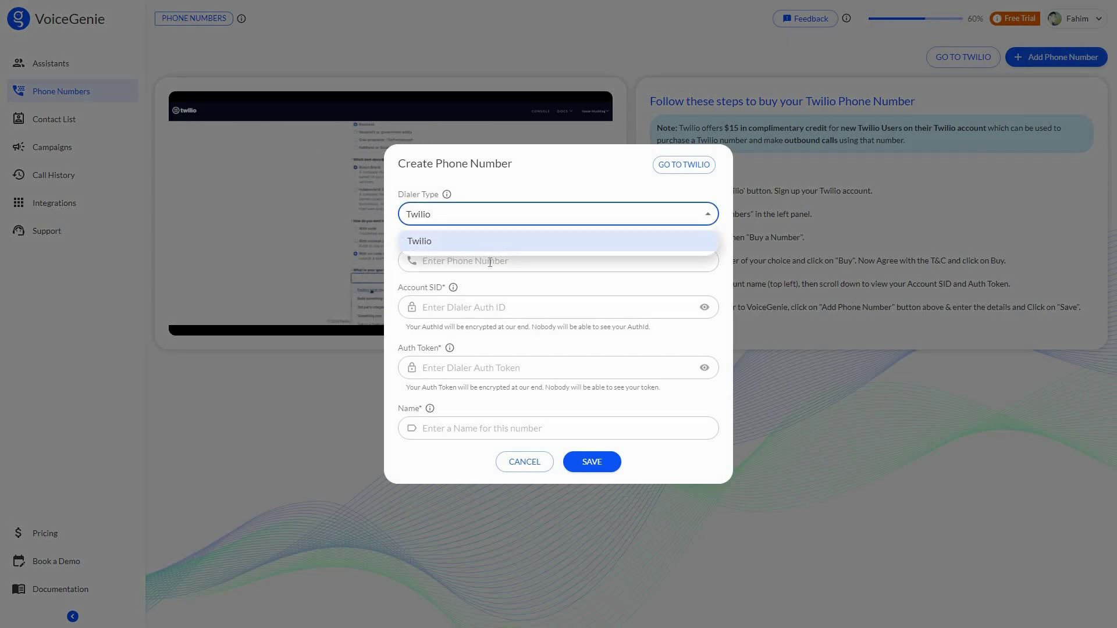
left_click(453, 241)
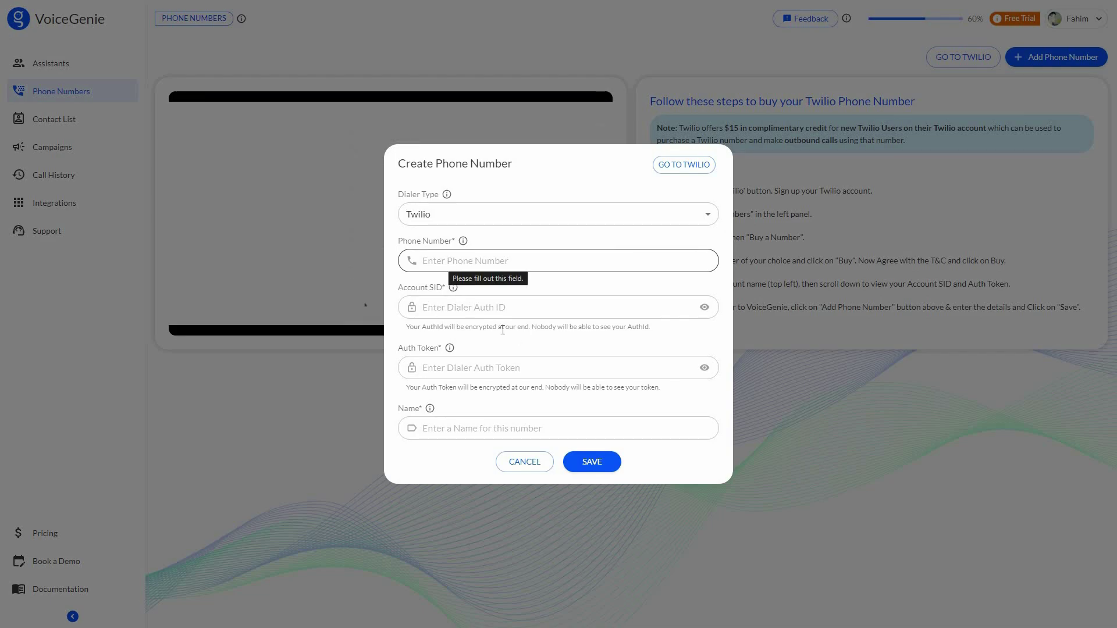
key("Tab")
key("Tab")
key("Tab")
key("Tab")
key("Tab")
key("Tab")
key("Tab")
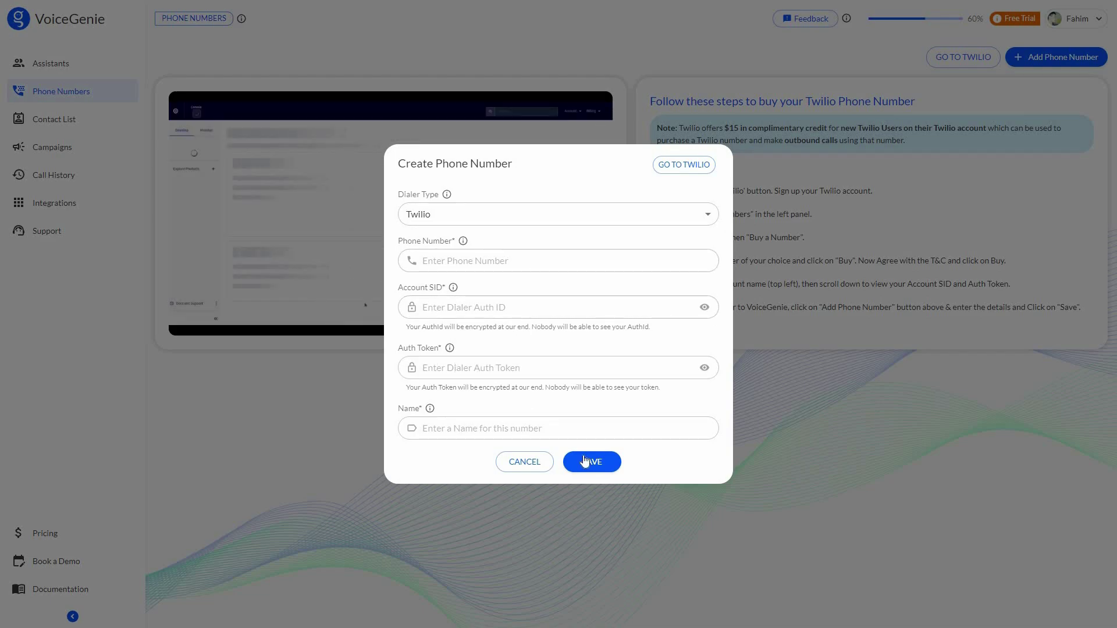
left_click(527, 464)
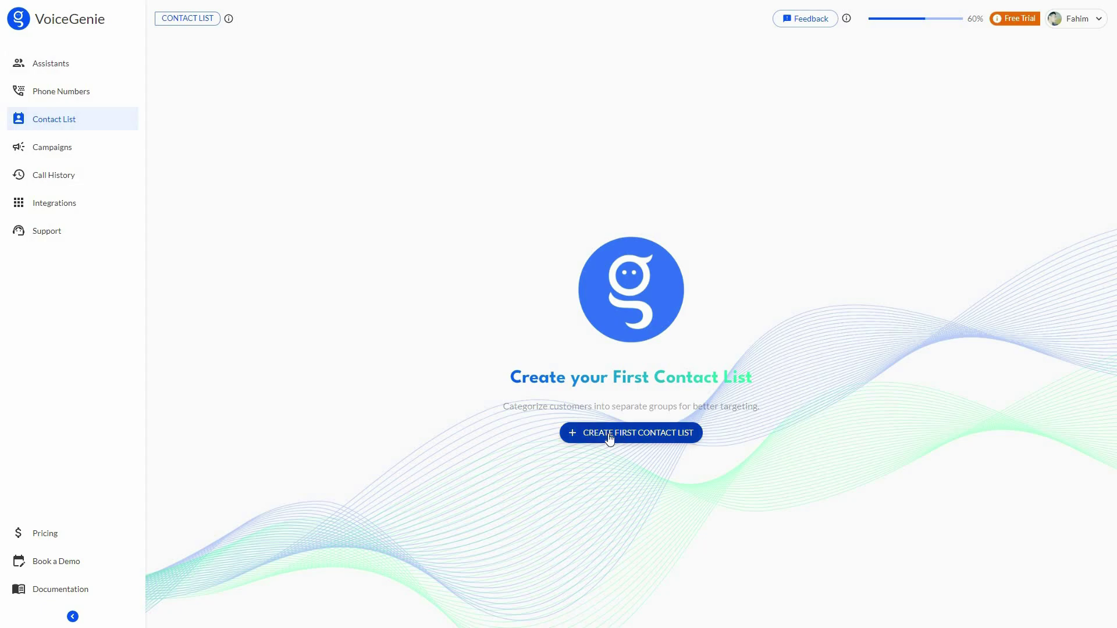
Step: Create the first contact list named 'Contact 1' and save it
left_click(658, 433)
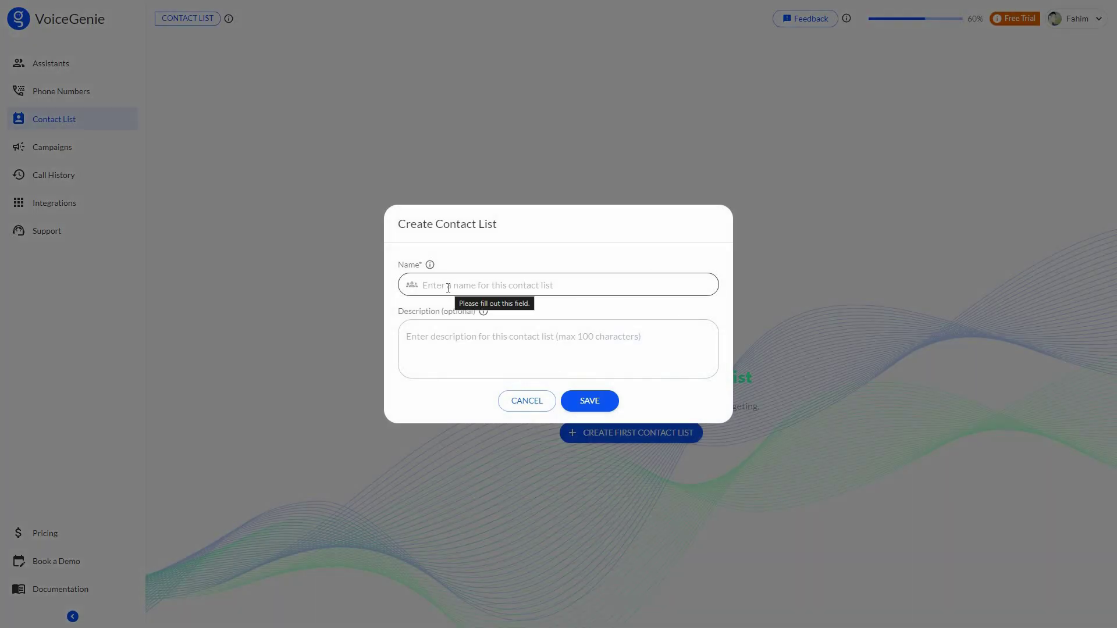
type("Contact 1")
key("Tab")
left_click(500, 337)
left_click(589, 401)
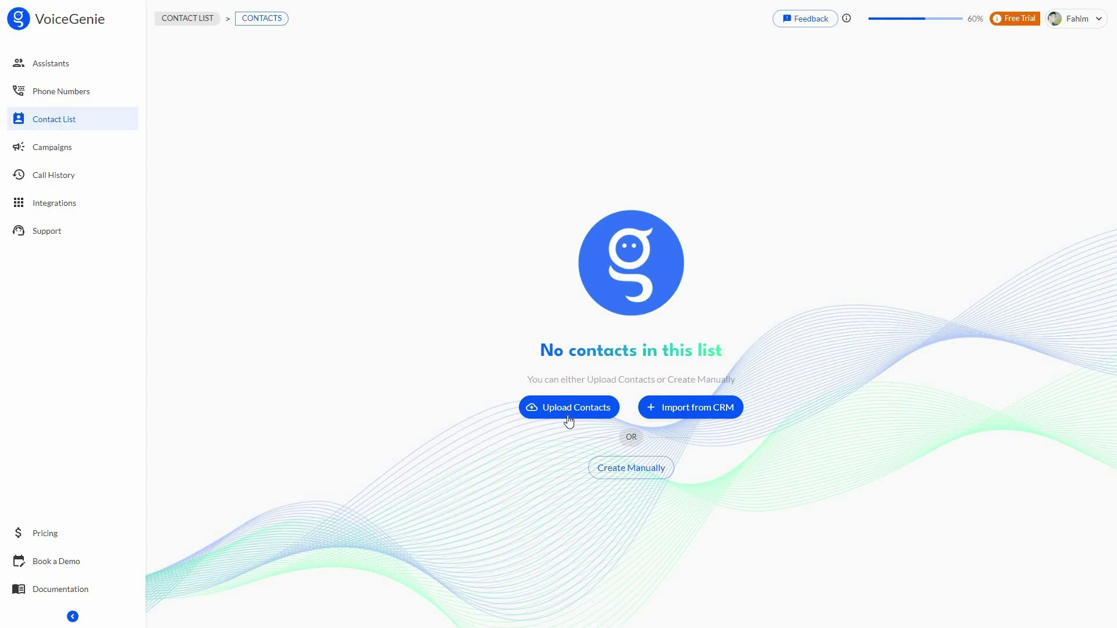
Step: Download the sample contacts spreadsheet from Upload Contacts, then preview and close the HubSpot CRM import
left_click(564, 409)
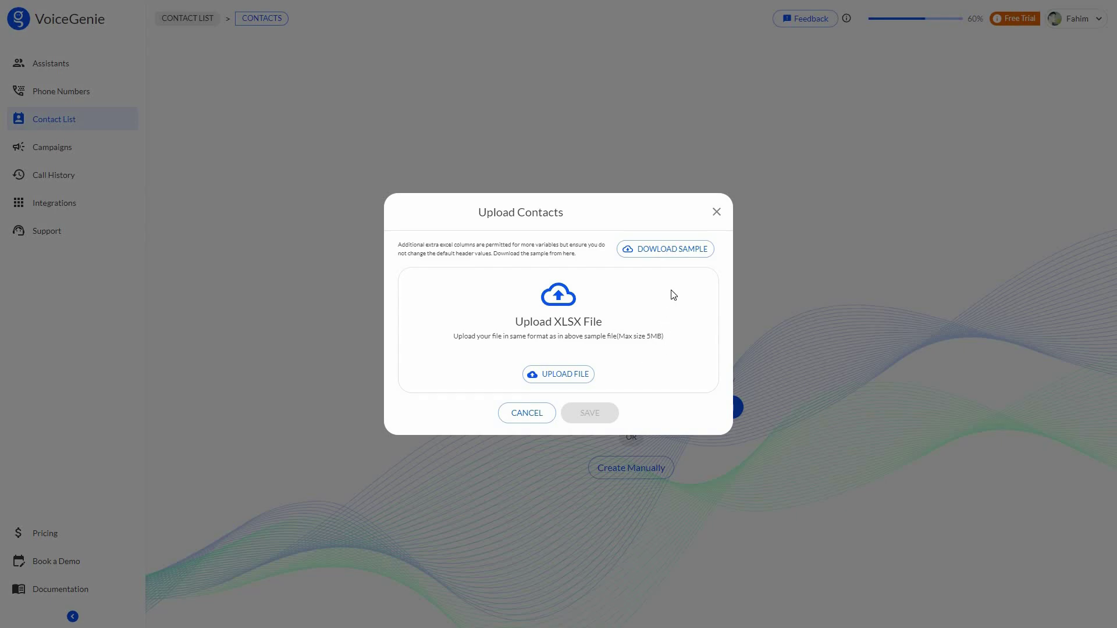
left_click(682, 253)
left_click(800, 327)
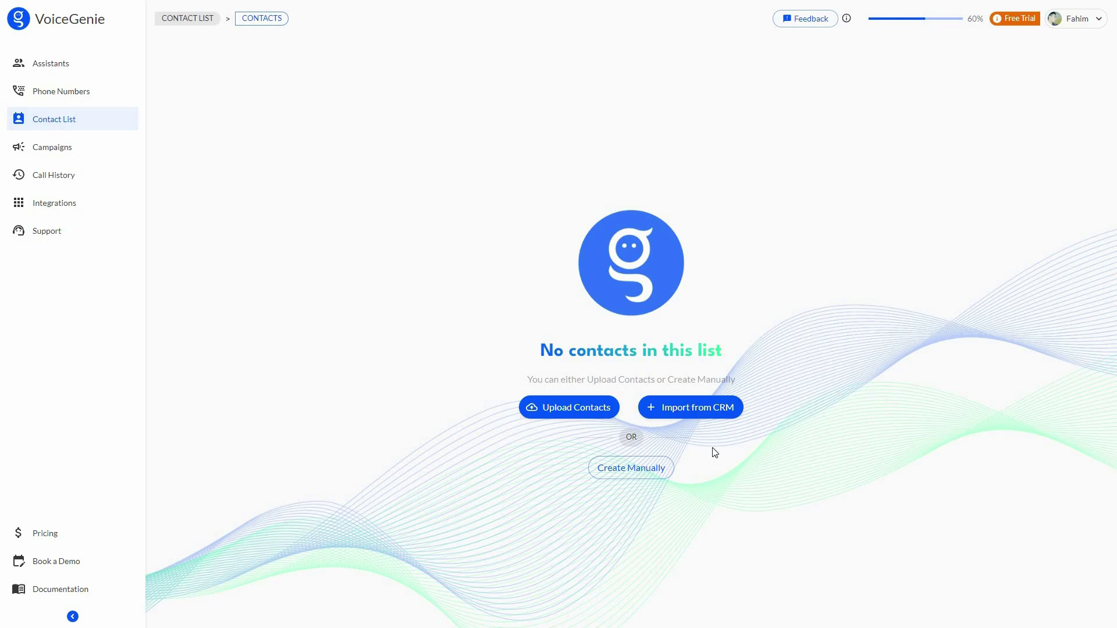
left_click(678, 409)
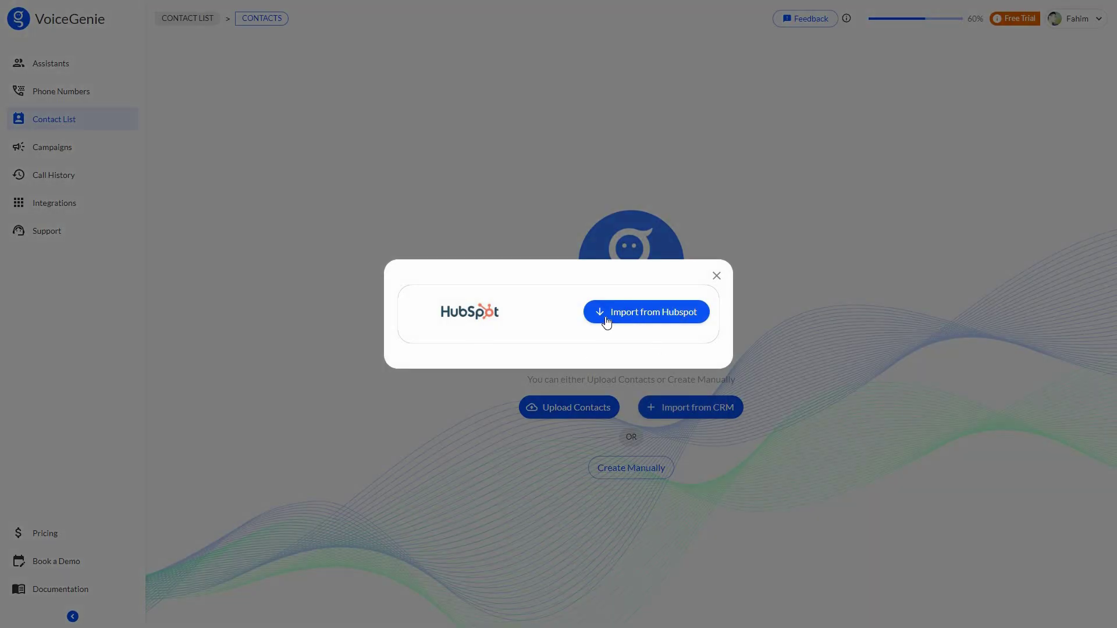
left_click(607, 321)
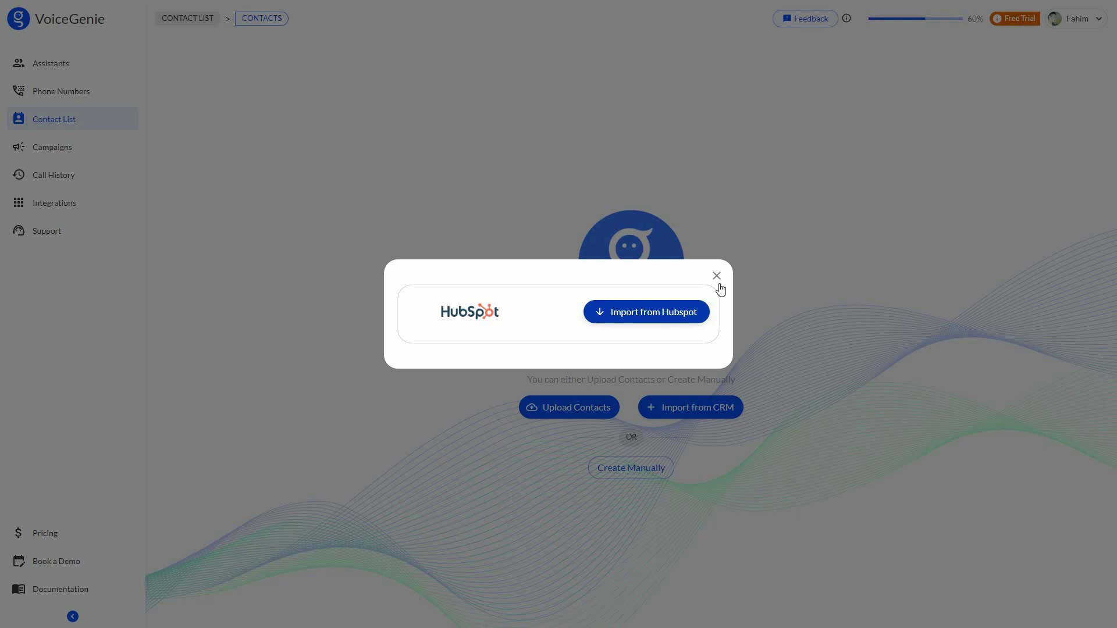
left_click(860, 470)
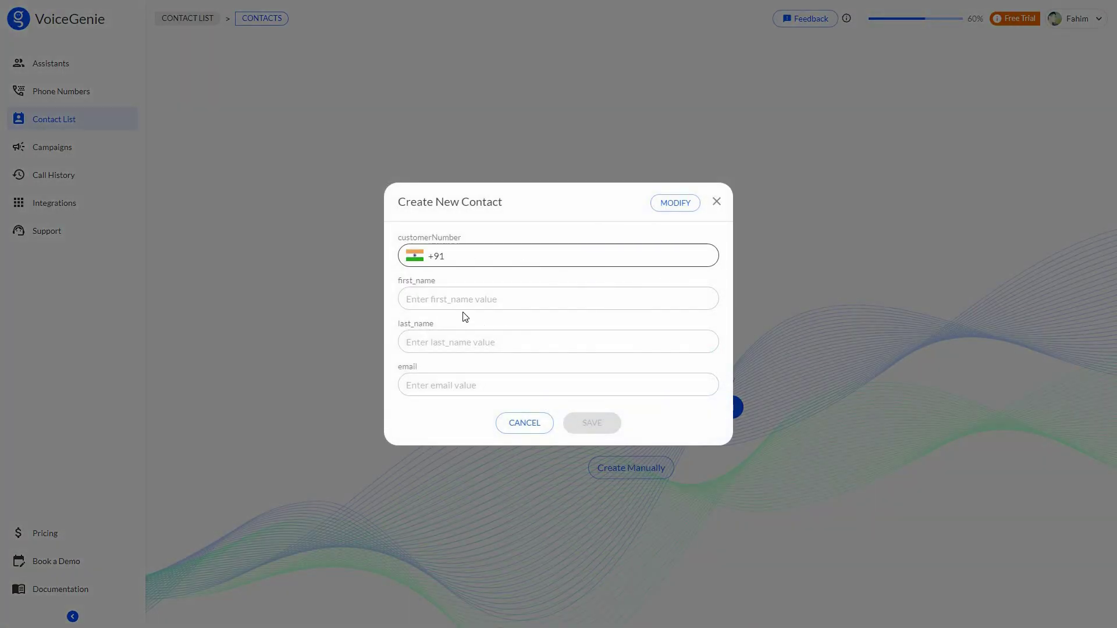
Step: Make the Create New Contact fields editable and add a custom field, then cancel without saving
key("Tab")
key("Tab")
key("Tab")
key("Tab")
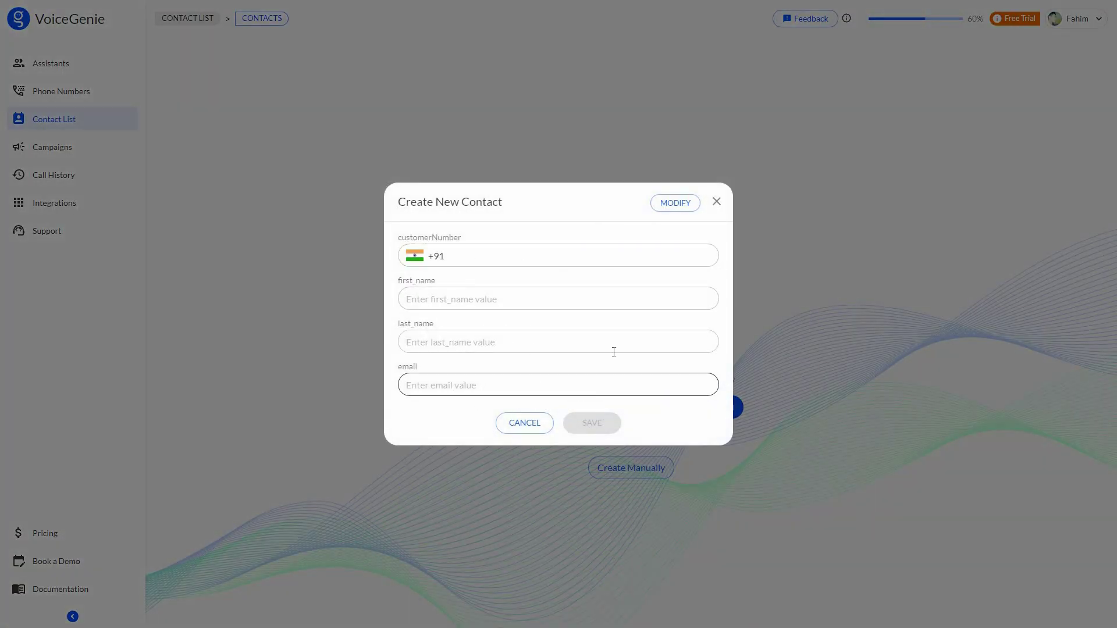
left_click(688, 204)
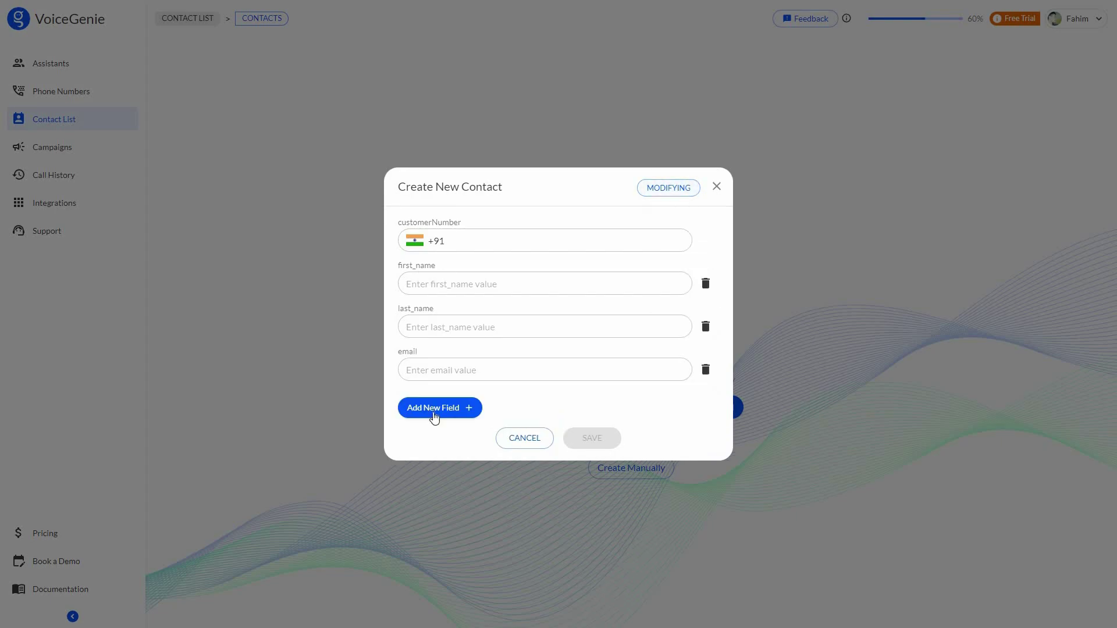
left_click(440, 407)
key("Tab")
key("Tab")
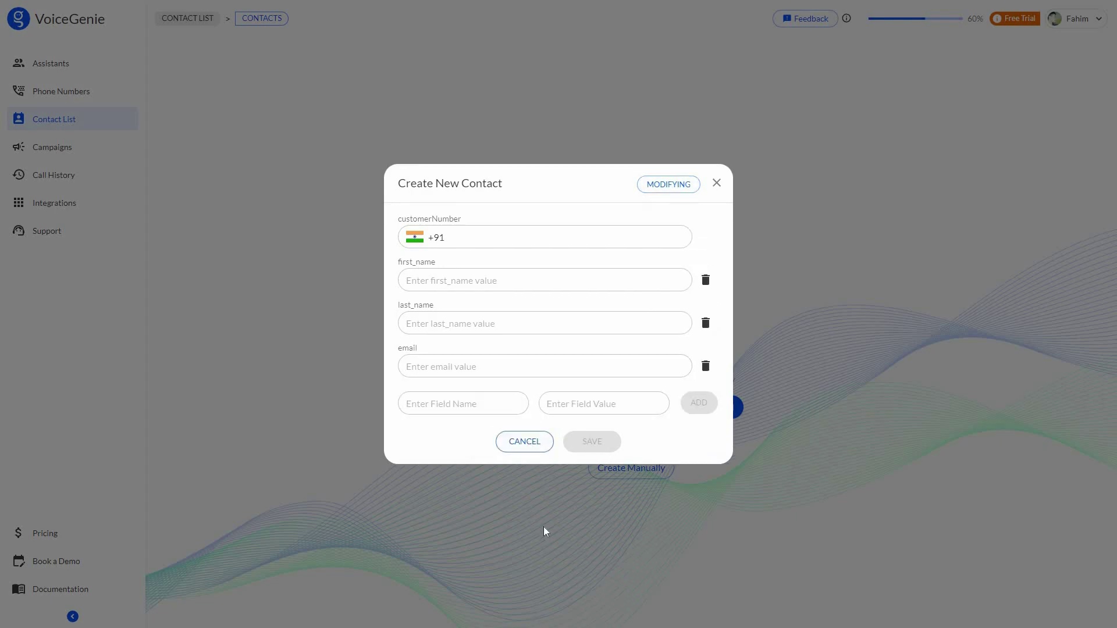
left_click(533, 528)
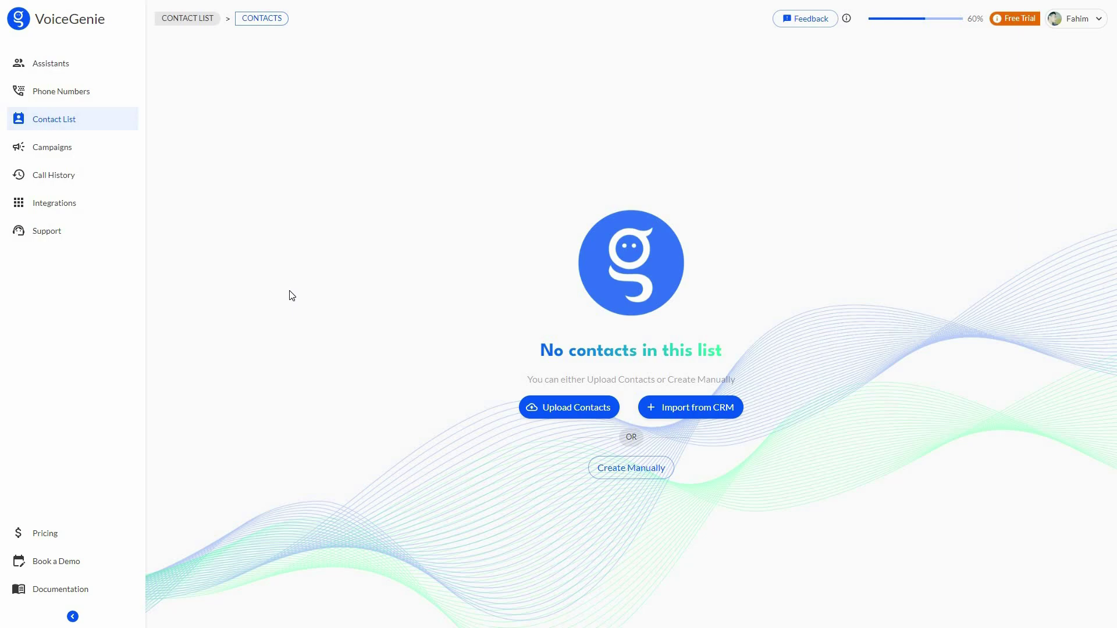
Step: Start a new campaign from the Campaigns page with SLD Assistant as its voice assistant
left_click(67, 156)
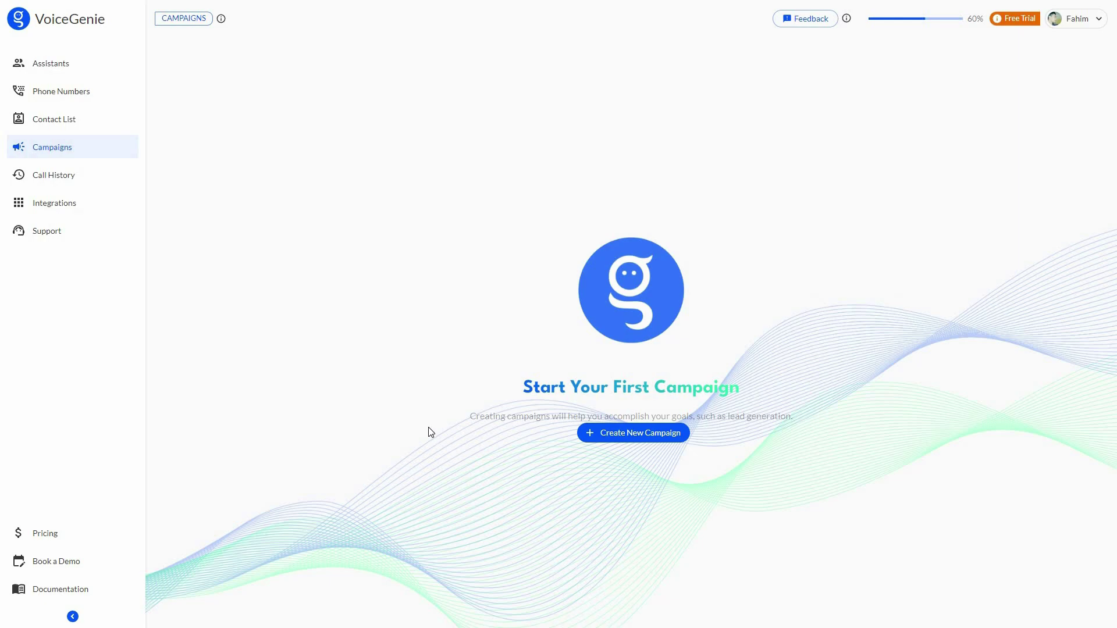
left_click(633, 433)
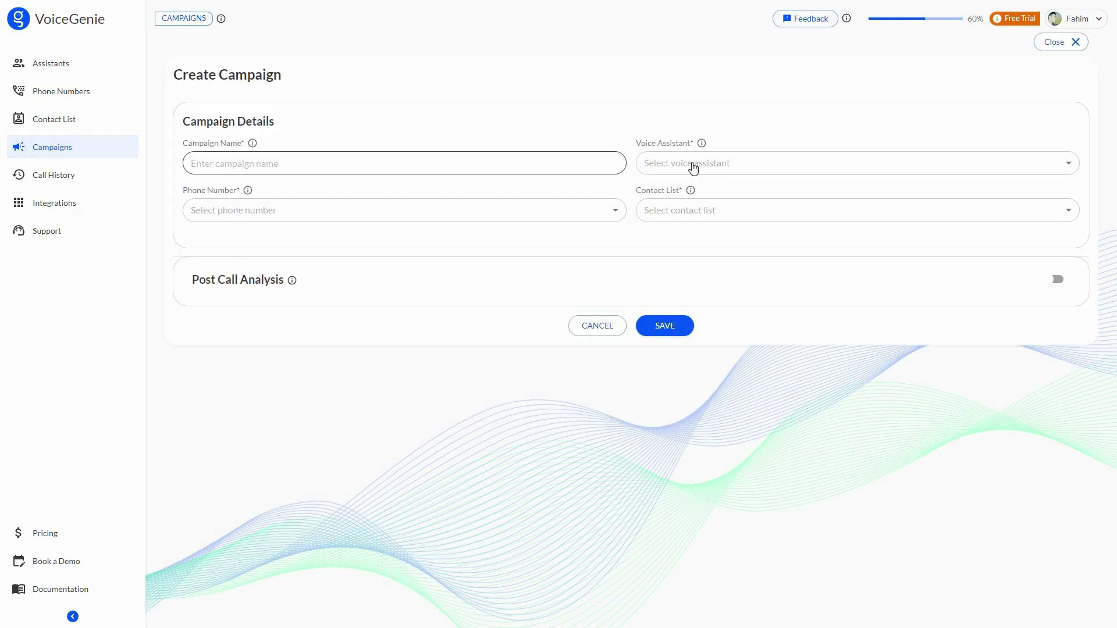
left_click(666, 169)
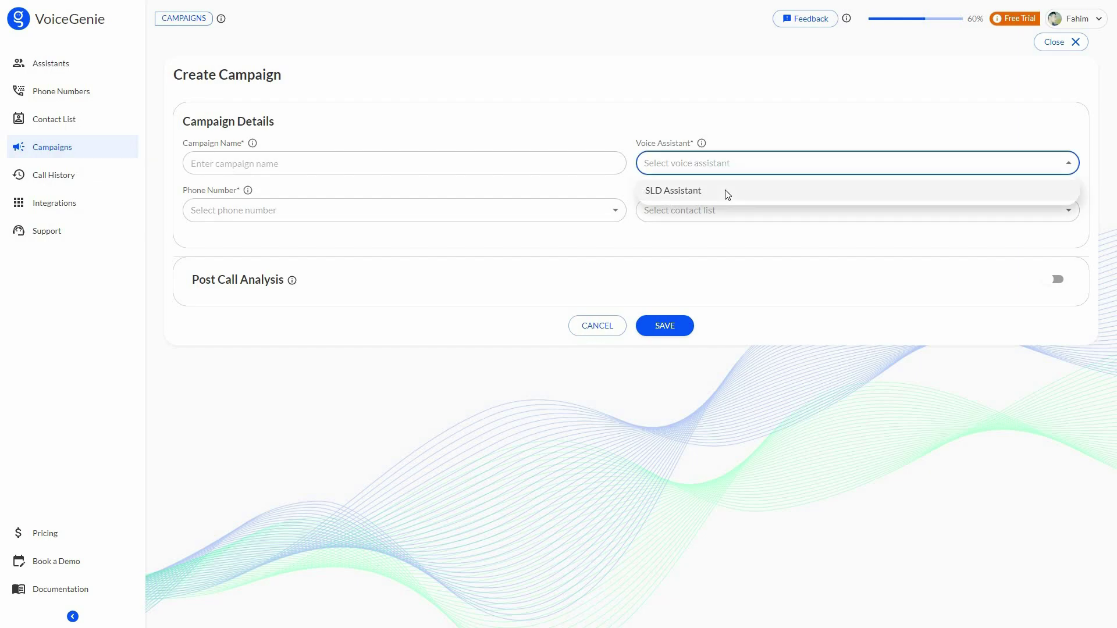
left_click(740, 189)
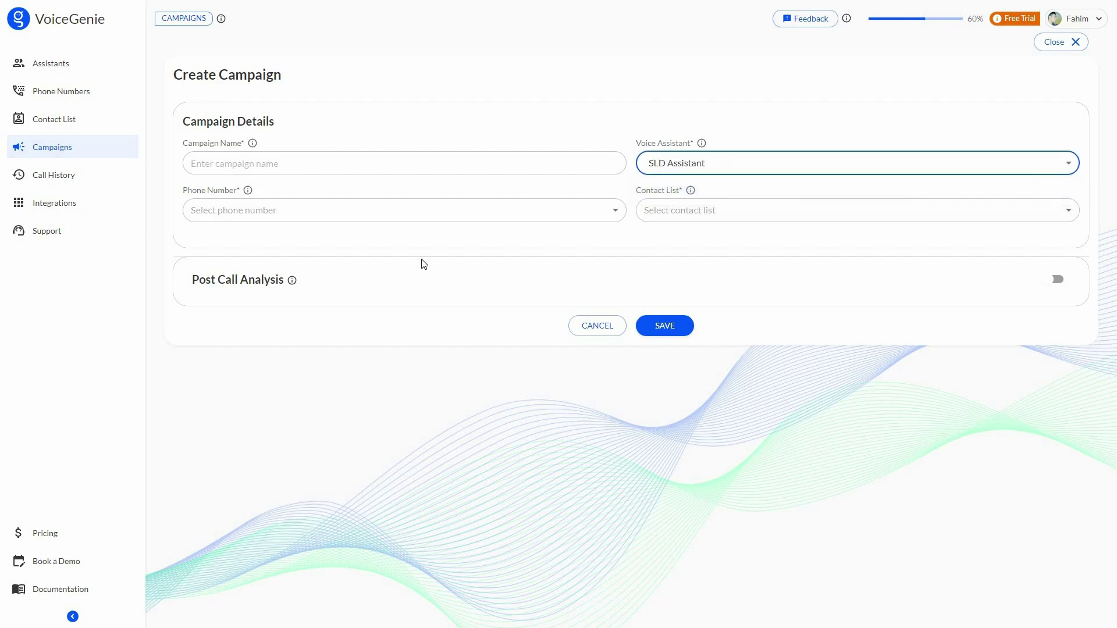
Step: Check the Phone Number and Contact List choices, then turn on Post Call Analysis
left_click(285, 221)
left_click(61, 105)
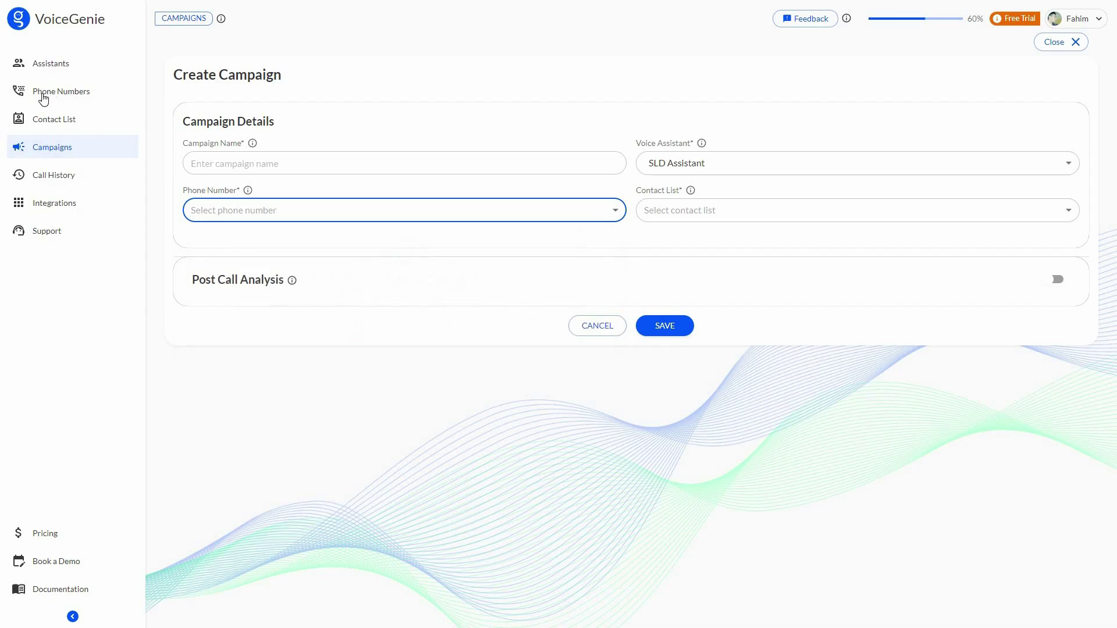
left_click(692, 217)
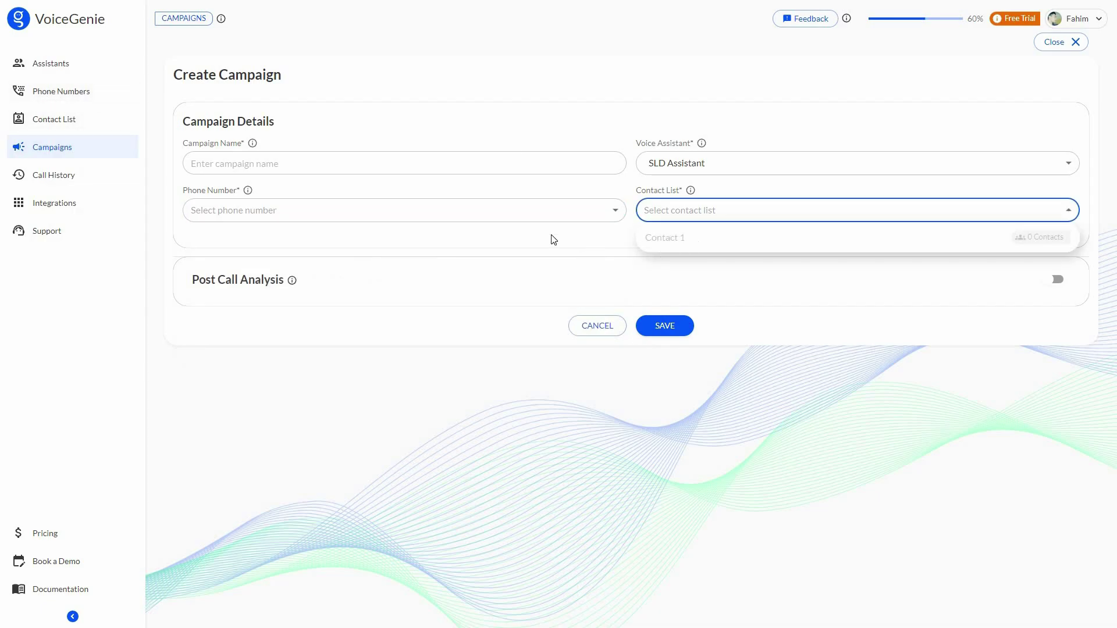
left_click(416, 330)
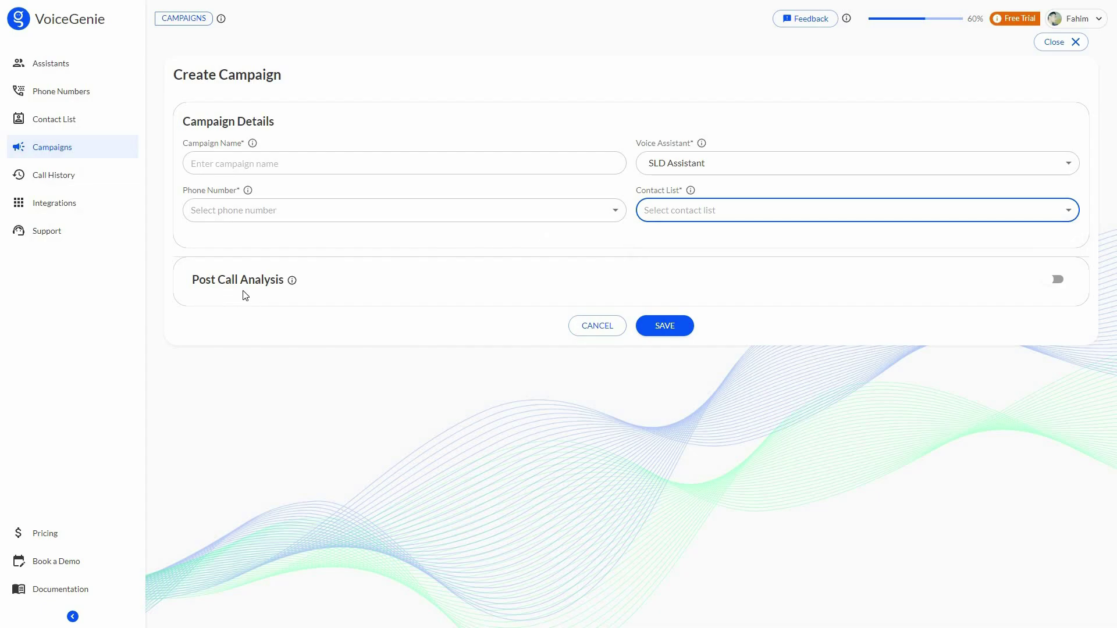
left_click(1058, 284)
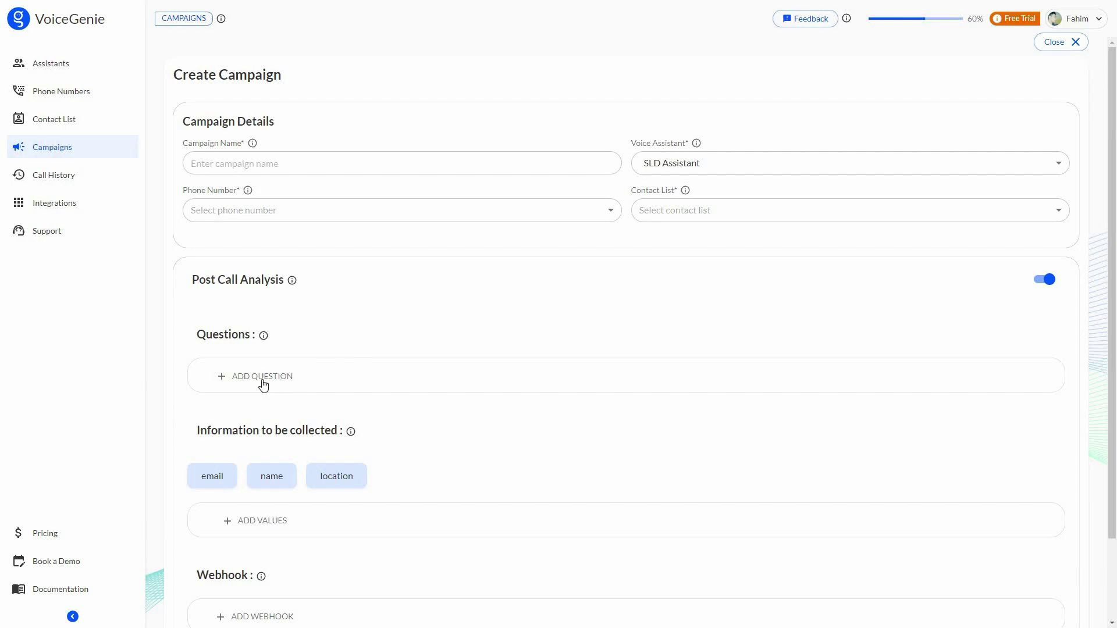
Step: Add a post-call analysis question draft with only Yes and No as answers
left_click(373, 387)
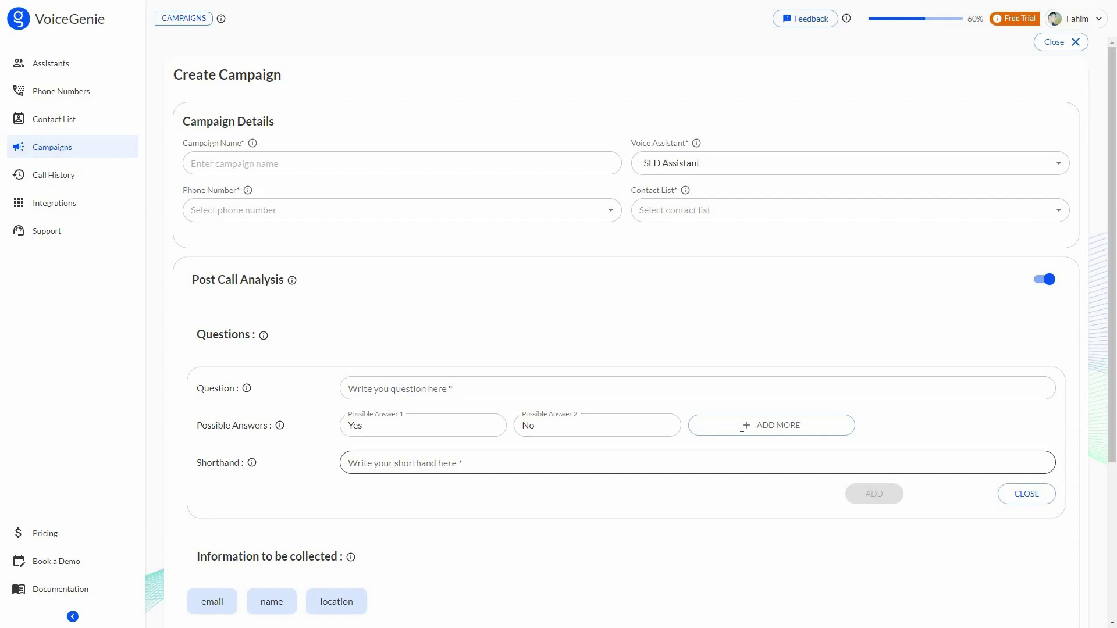
left_click(841, 431)
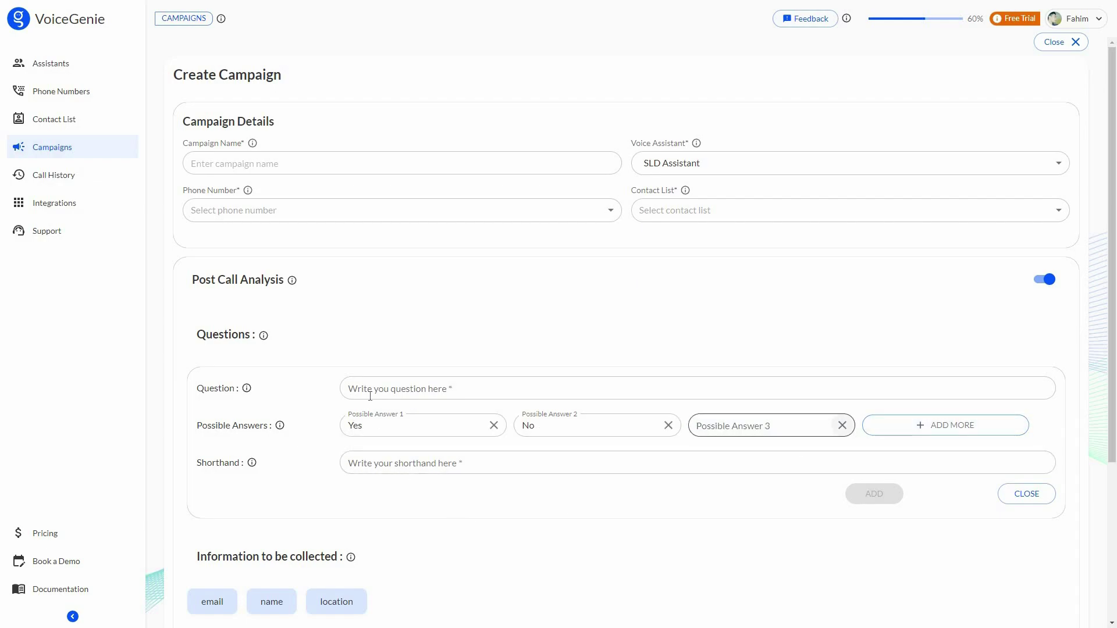
scroll(400, 407, "down", 1)
left_click(399, 404)
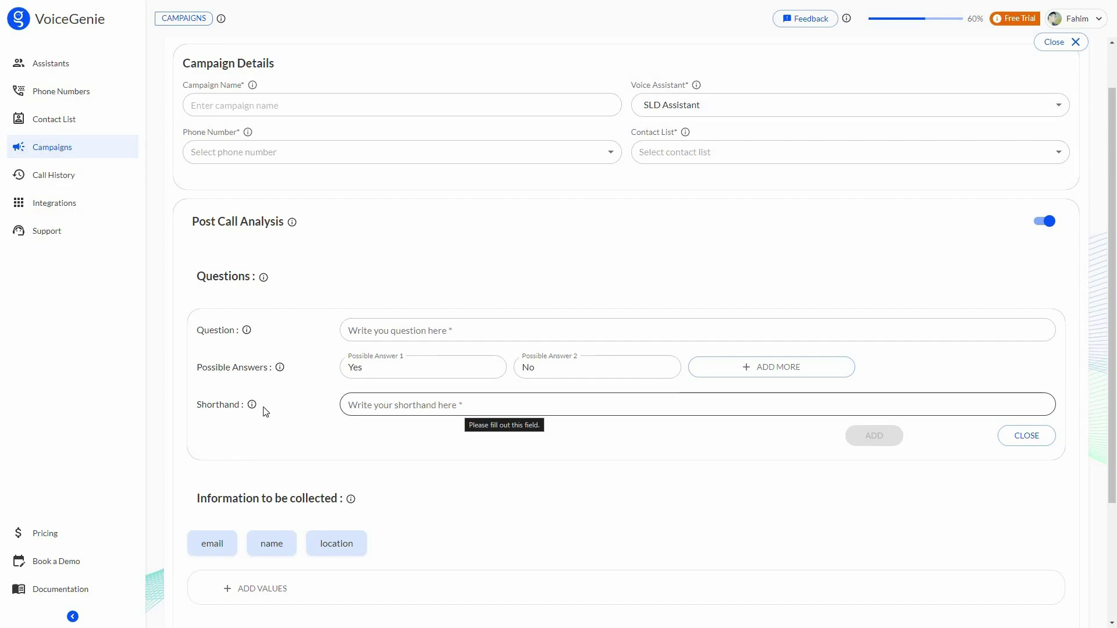
scroll(262, 414, "down", 2)
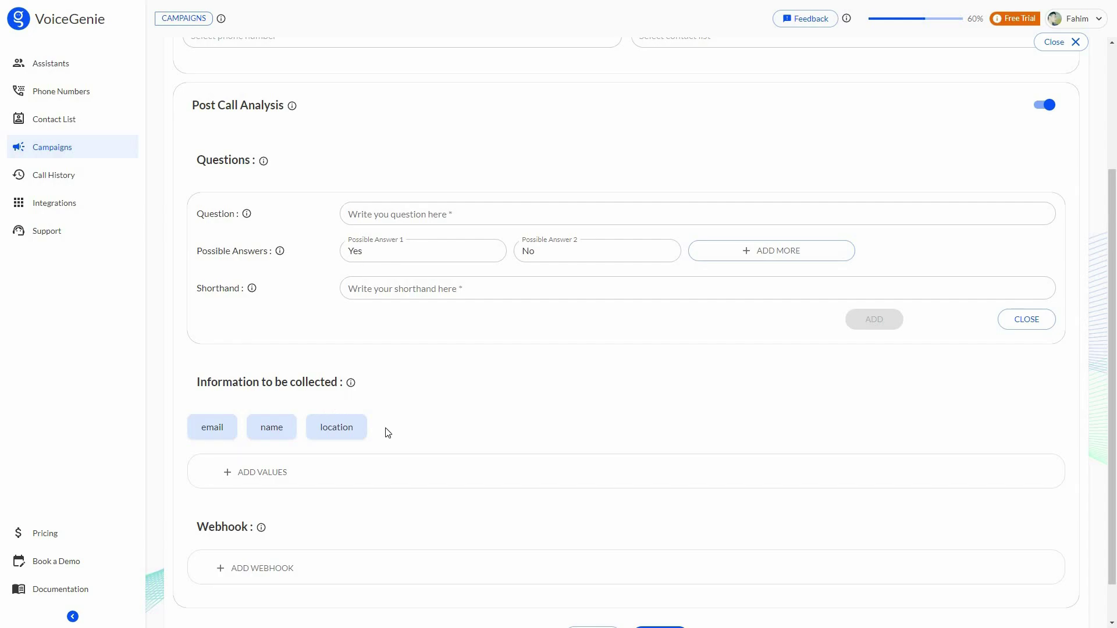
Step: Add 'address' to the values collected from each call
left_click(280, 474)
scroll(494, 429, "down", 2)
left_click(511, 436)
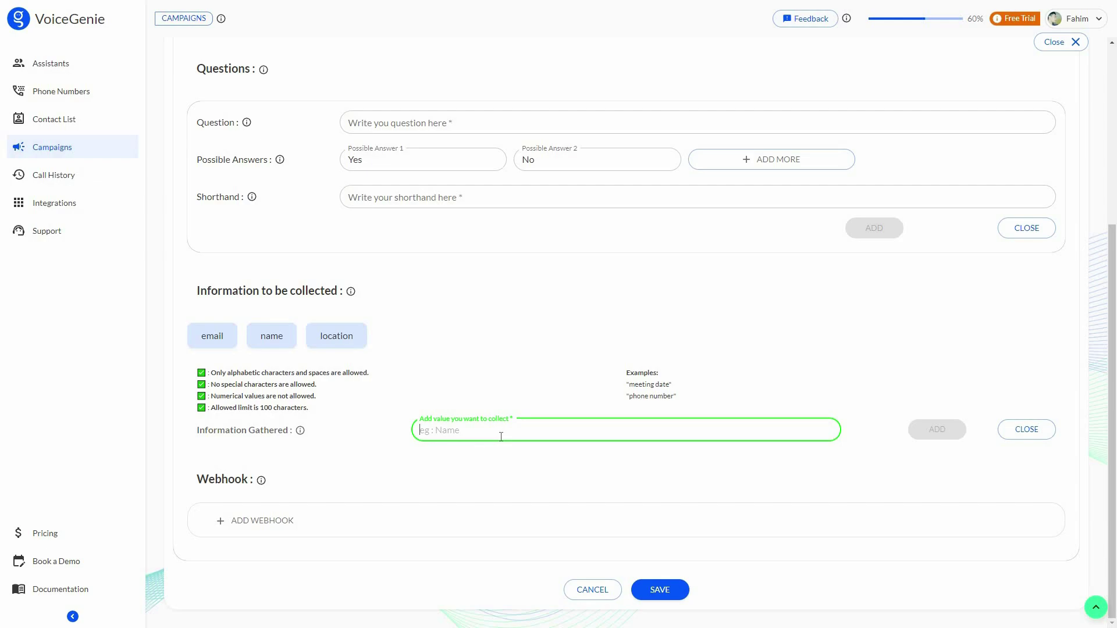
type("address")
left_click(952, 435)
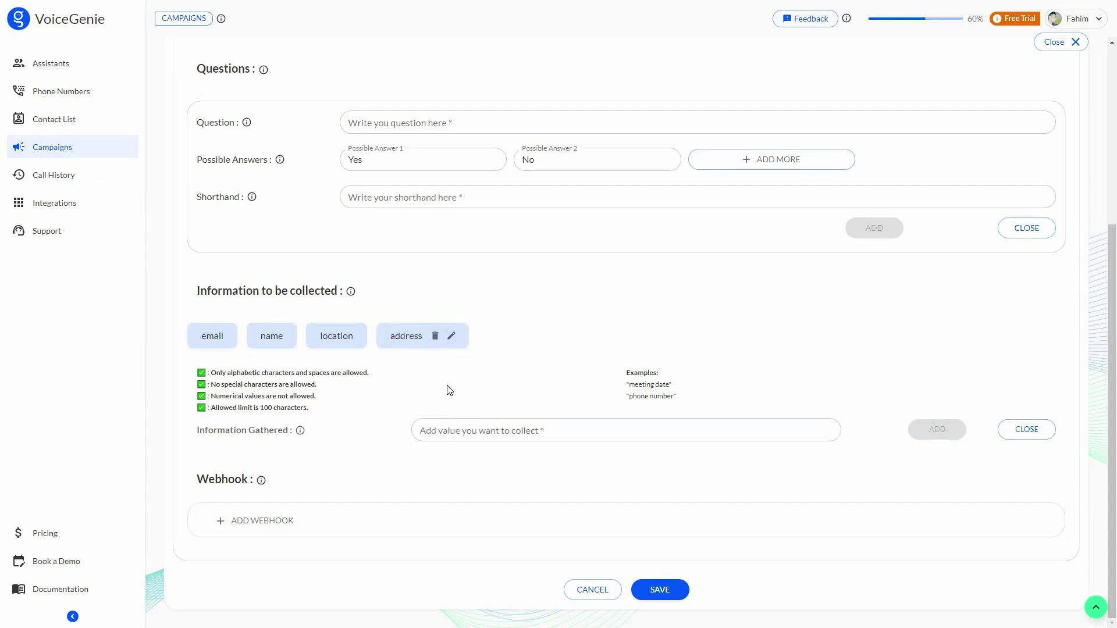
Step: Skip the webhook setup and save the campaign
left_click(274, 526)
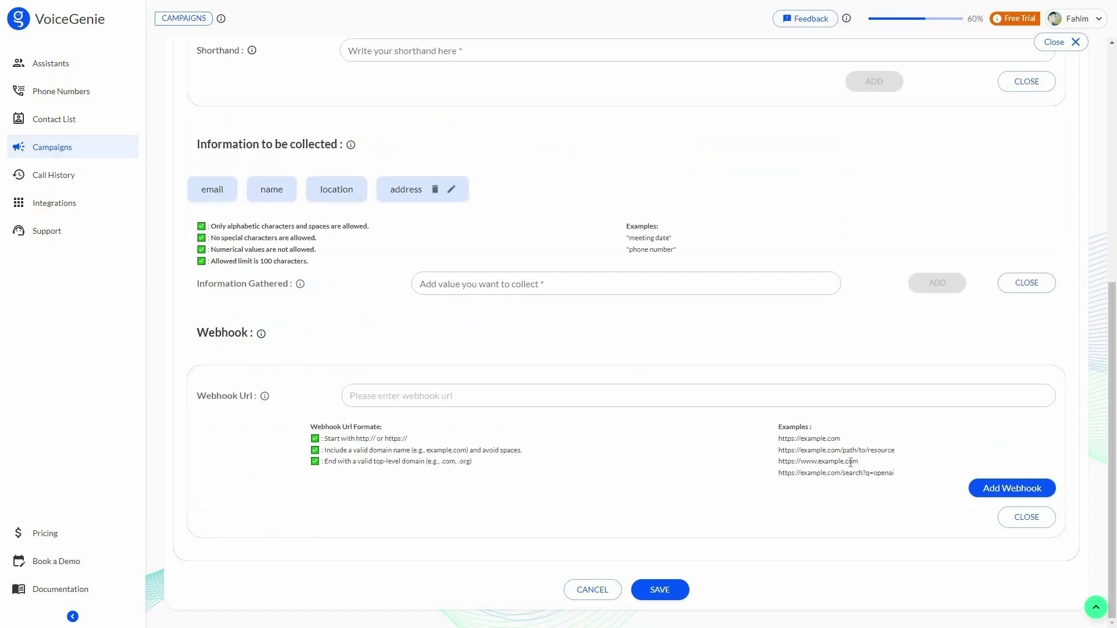
left_click(1032, 525)
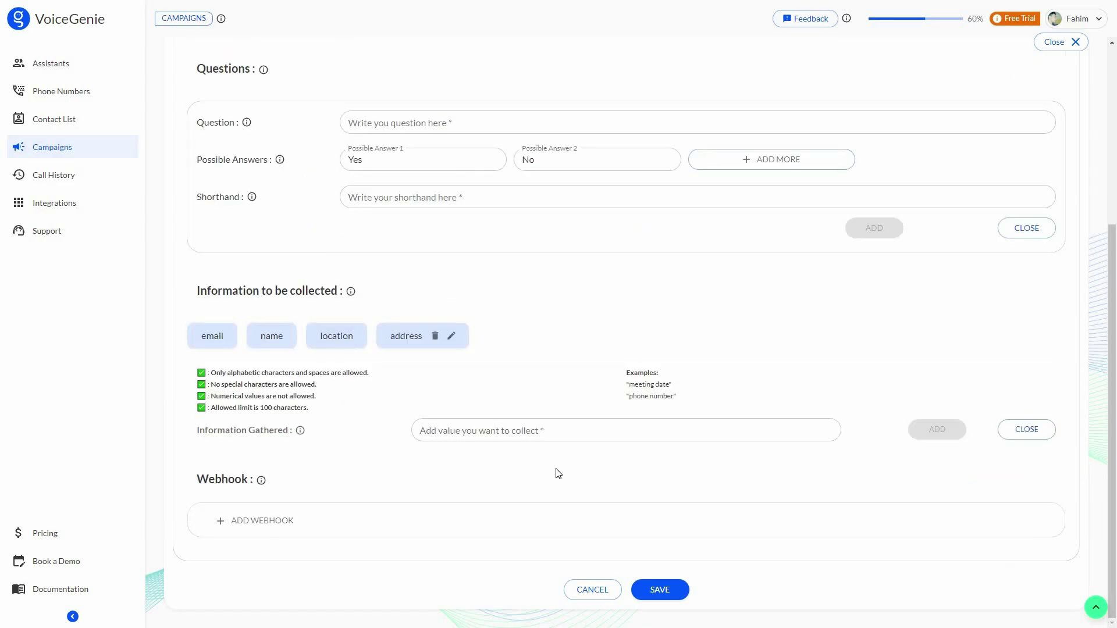
left_click(684, 597)
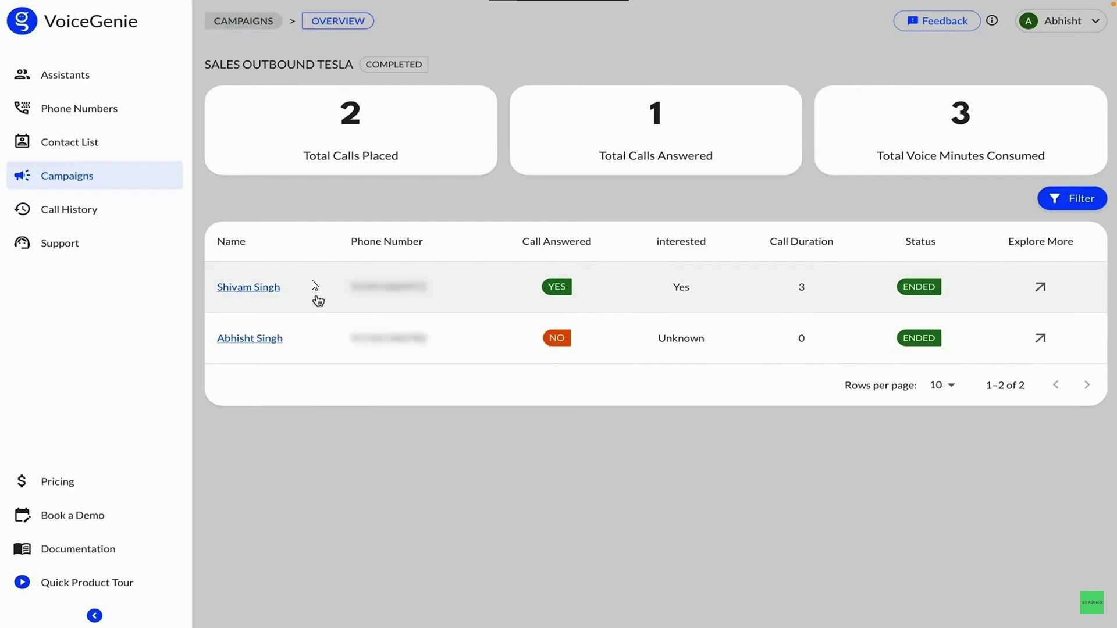
Step: Review the answered call's details and transcript, then go to Call History
left_click(264, 291)
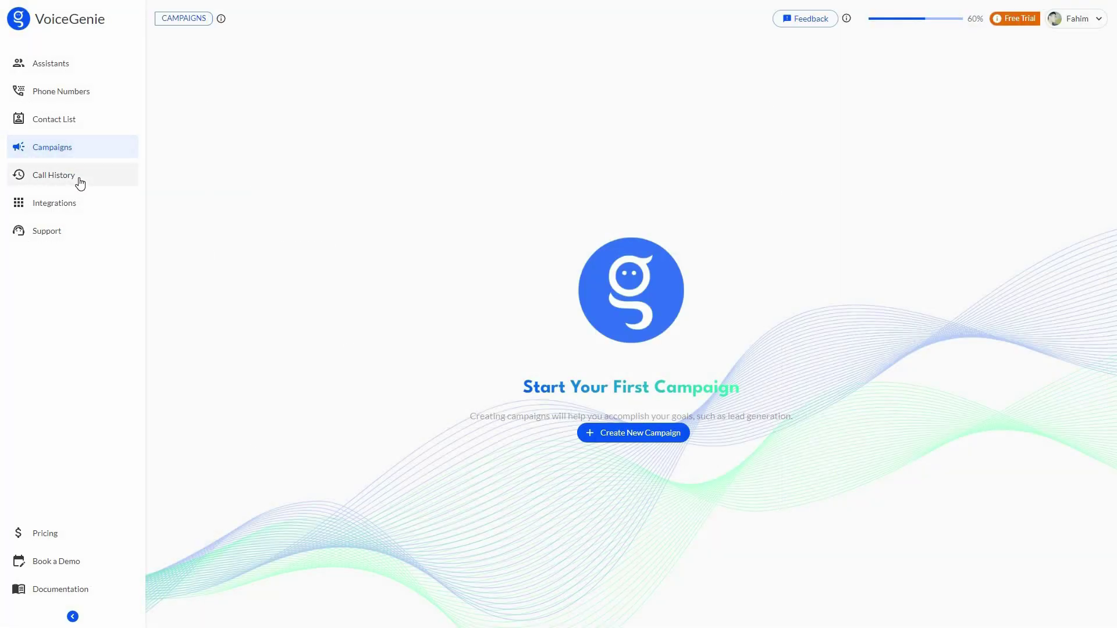
left_click(80, 183)
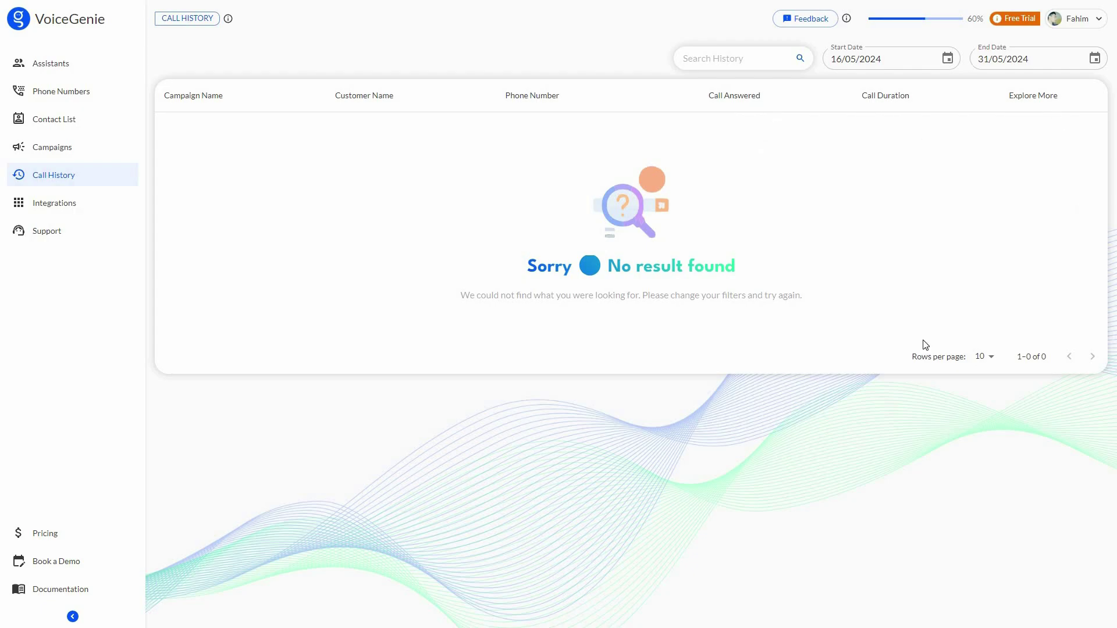
Step: Open the Integrations page from the sidebar
left_click(49, 210)
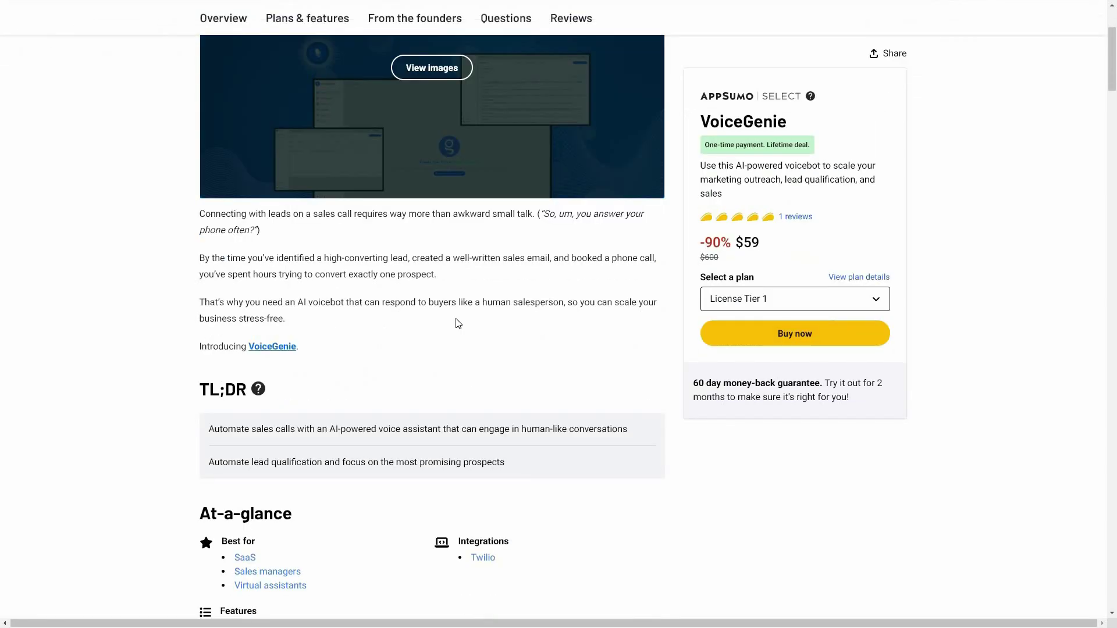
Step: Scroll through the Plans & features tiers: $59, $159 and $399
left_click(314, 18)
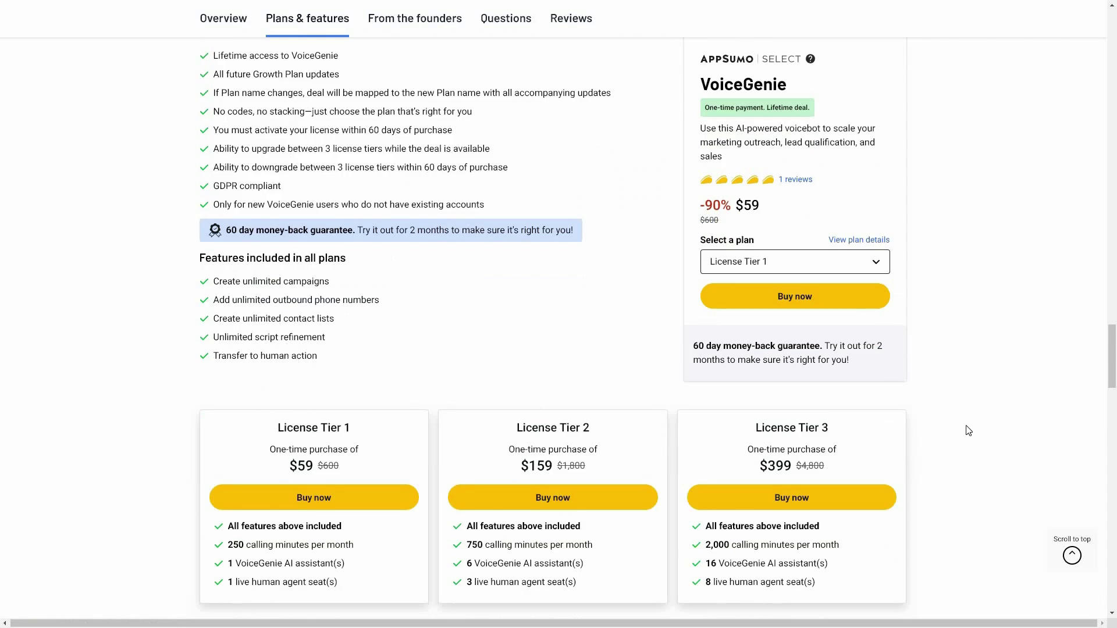
scroll(968, 430, "down", 3)
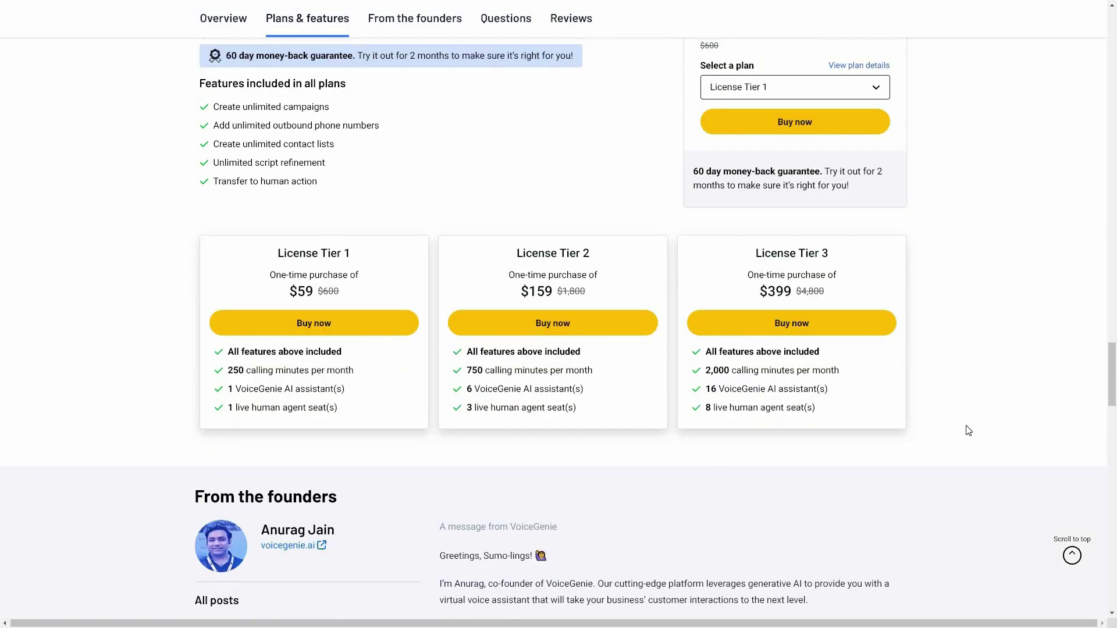